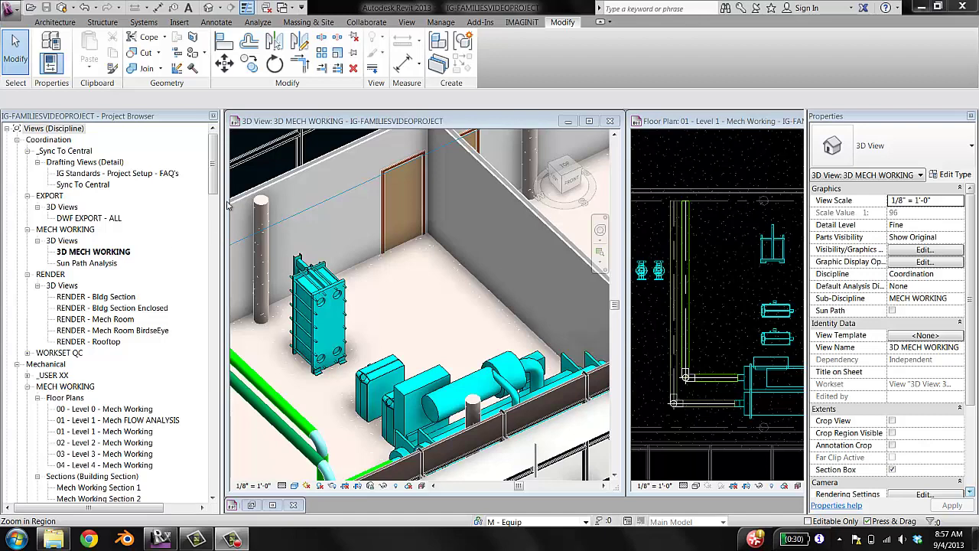
Select MECHANICAL - HEAT EXCHANGER SCHEDULE under Schedules/Quantities in the Project Browser.
scroll(158, 222, "down", 15)
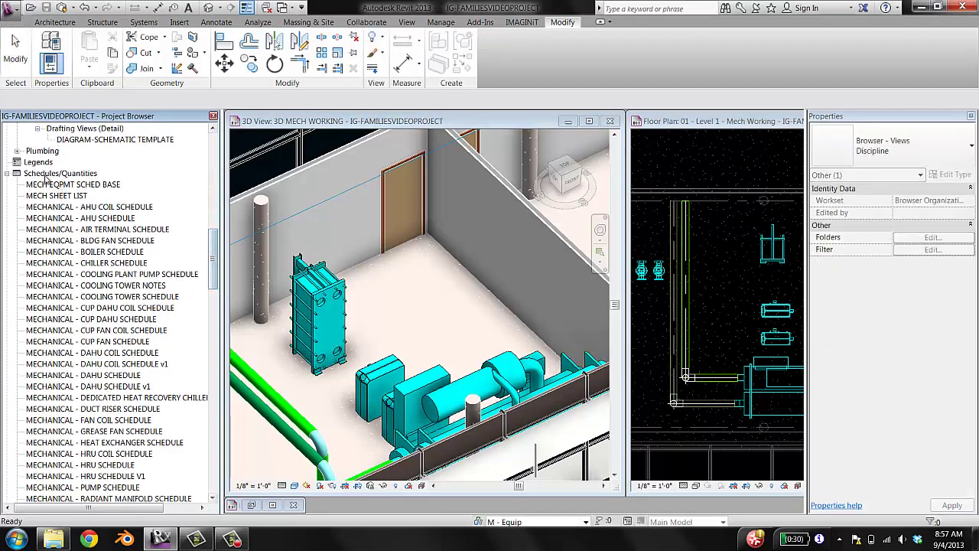
left_click(46, 174)
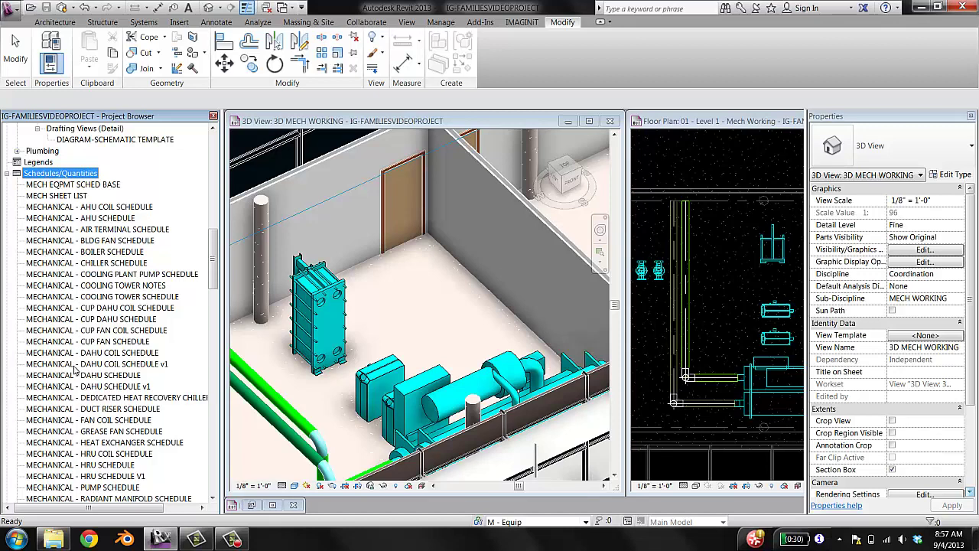
left_click_drag(215, 262, 215, 269)
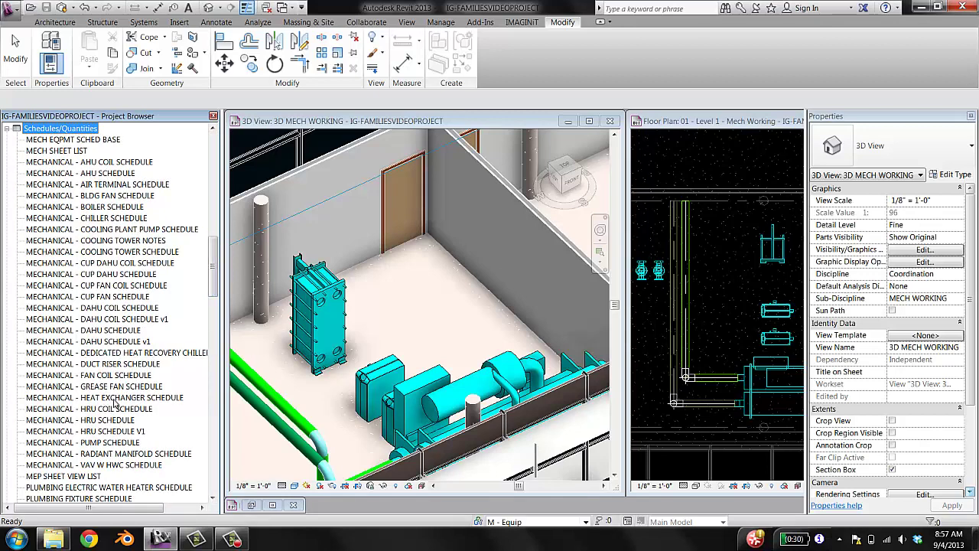
left_click(75, 398)
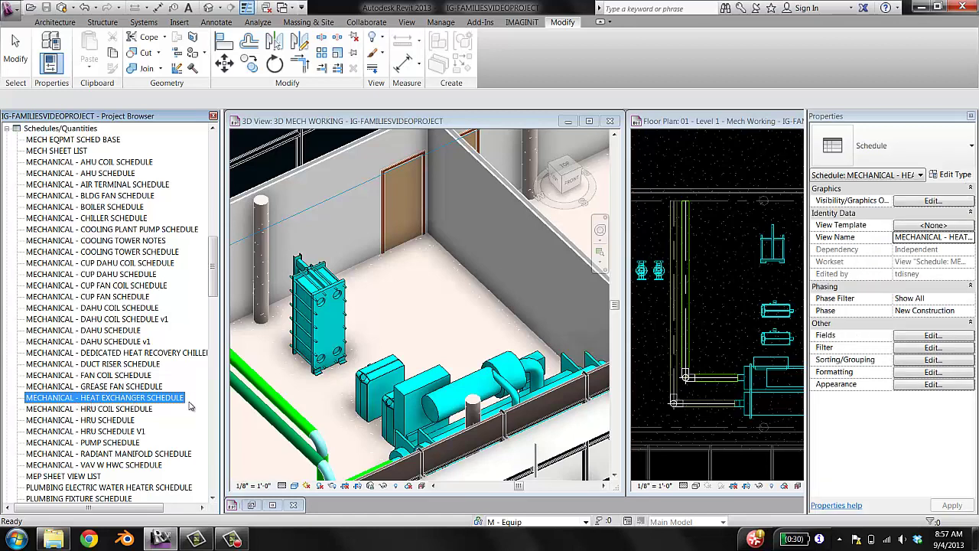
Open the heat exchanger schedule view, reposition its window, and open its Schedule Properties fields.
double_click(90, 404)
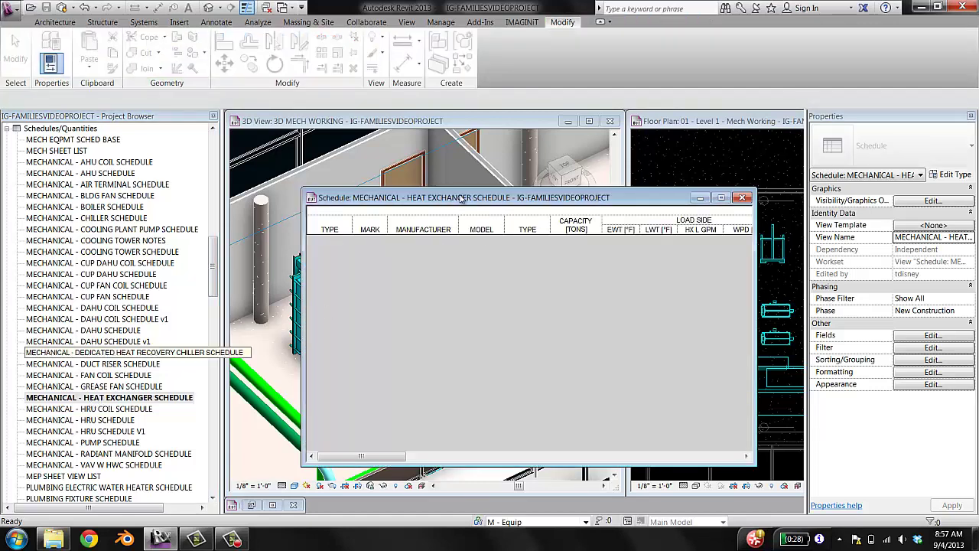
left_click_drag(462, 198, 557, 175)
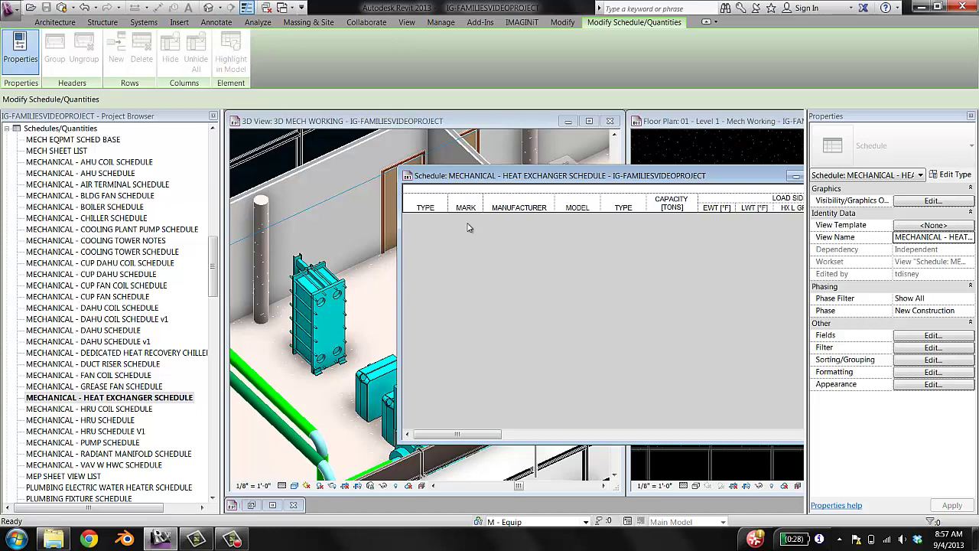
left_click_drag(580, 181, 521, 163)
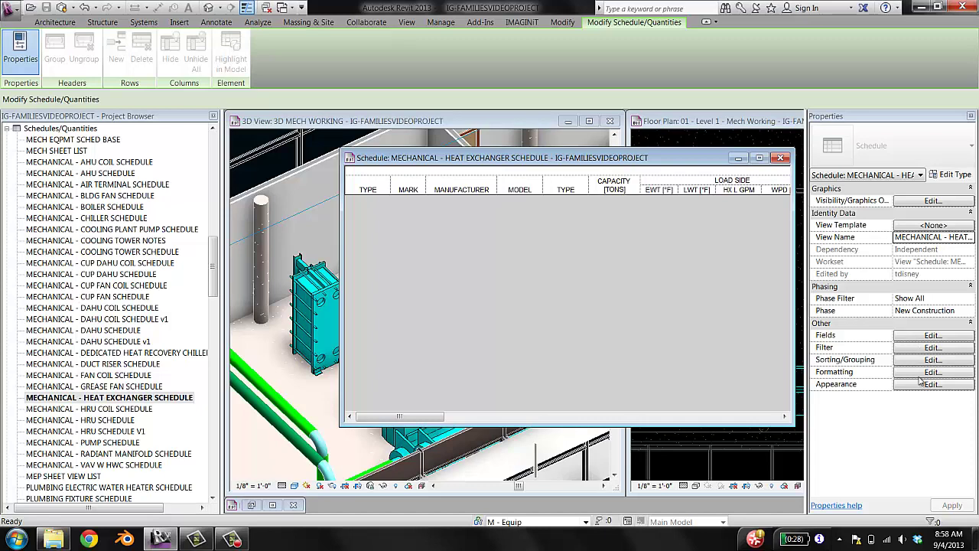
left_click_drag(562, 161, 542, 158)
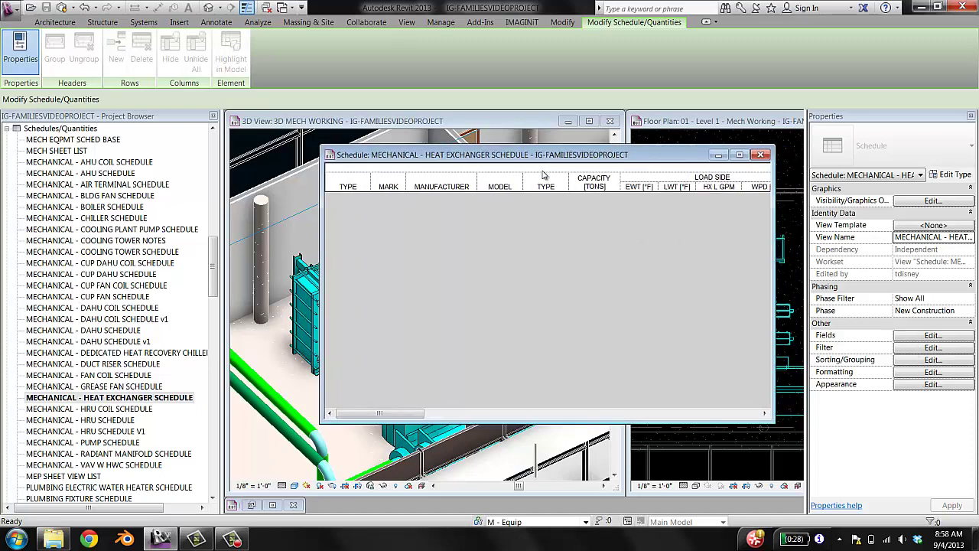
left_click(922, 337)
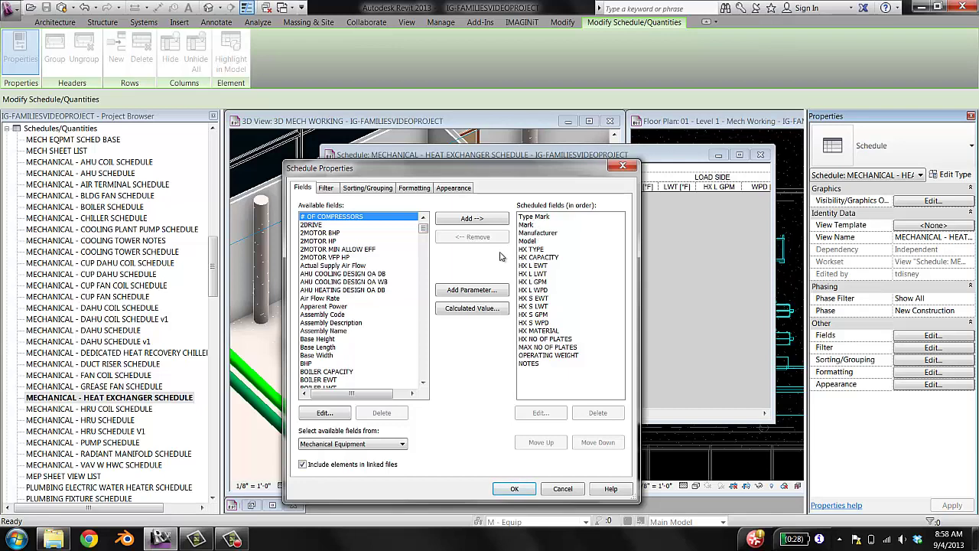
Review the HX L LWT field and the Type Mark equals HX filter, then close Schedule Properties.
left_click(545, 273)
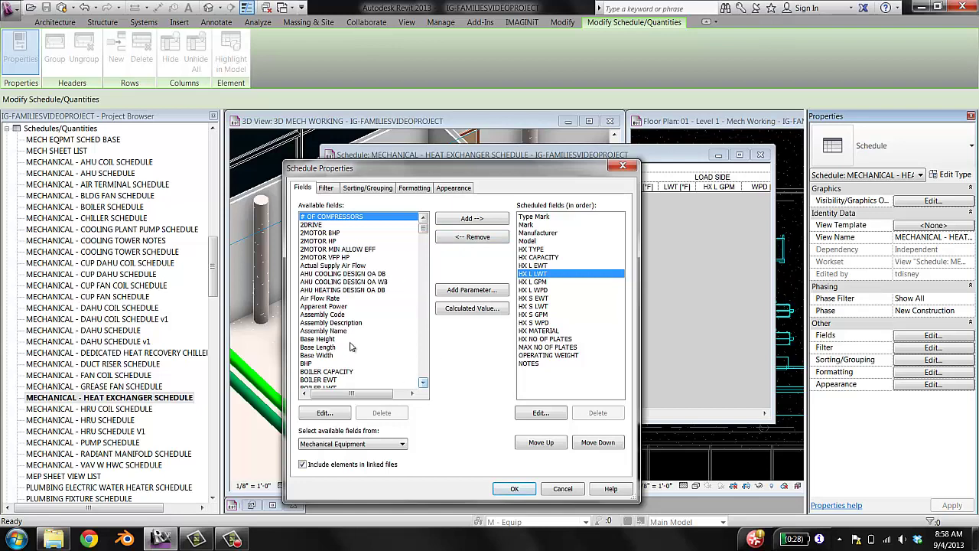
left_click(326, 188)
left_click_drag(358, 167, 356, 152)
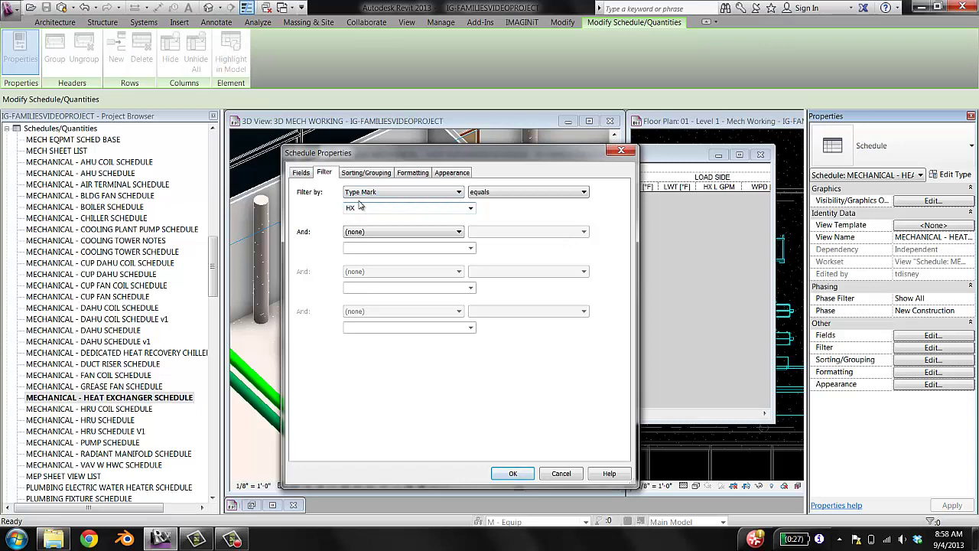
left_click(513, 473)
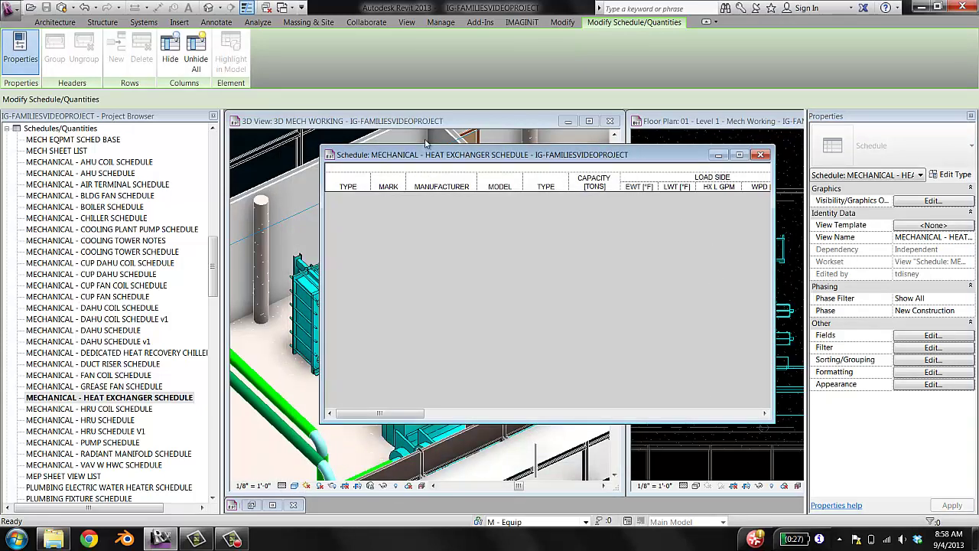
left_click(372, 291)
Set the plate-and-frame heat exchanger's Type Mark to HX in its type properties.
left_click(372, 291)
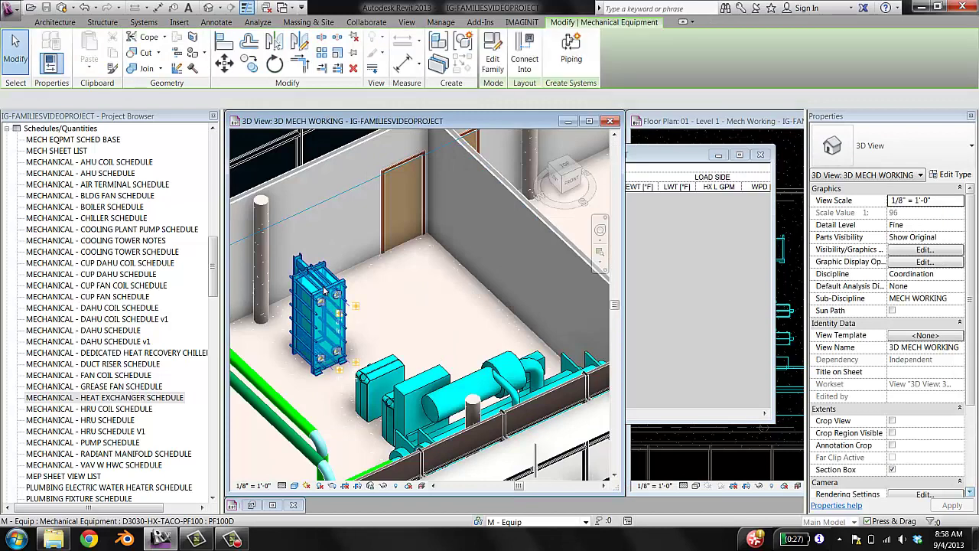
left_click(955, 176)
scroll(638, 340, "down", 10)
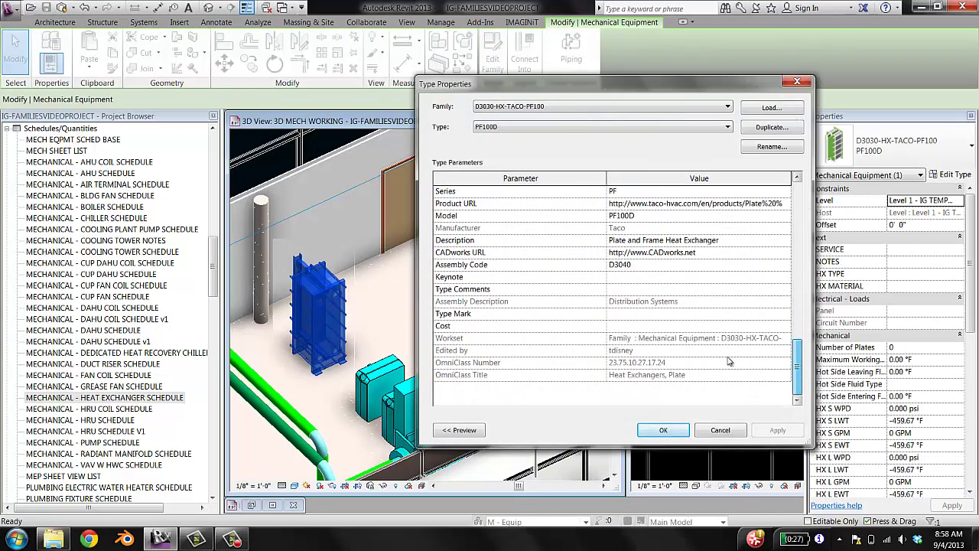
left_click(691, 315)
type("HX")
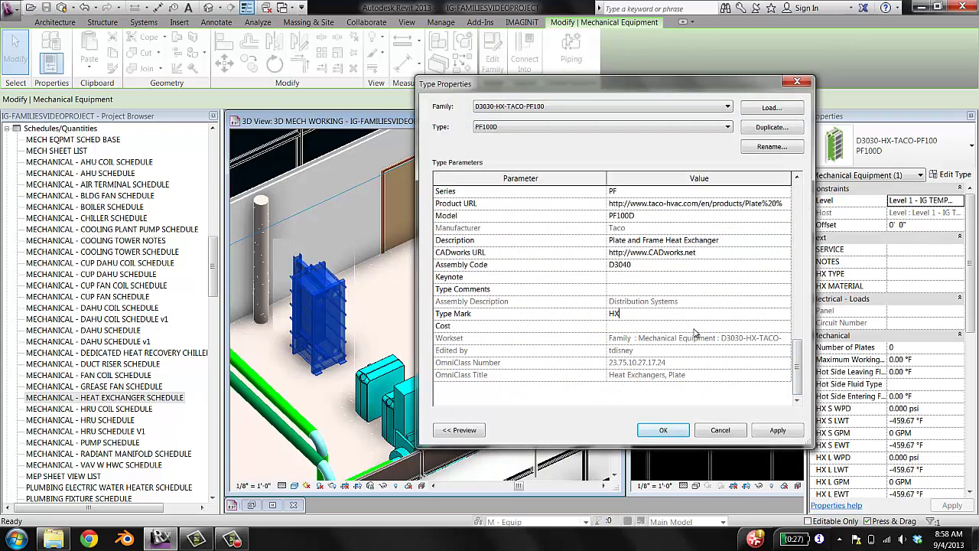
left_click(670, 434)
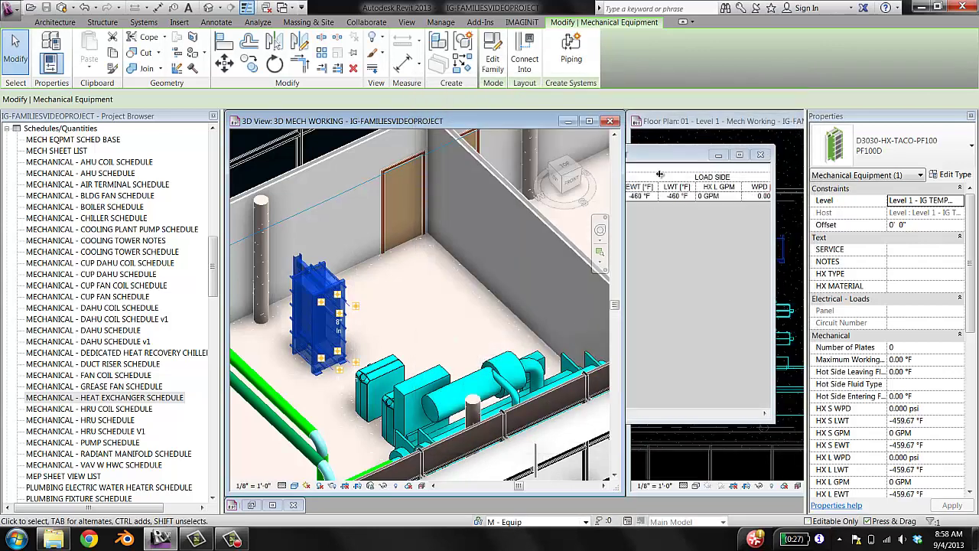
Change the unit's MARK from 3 to 1 in the maximized schedule, then restore the window.
left_click(659, 175)
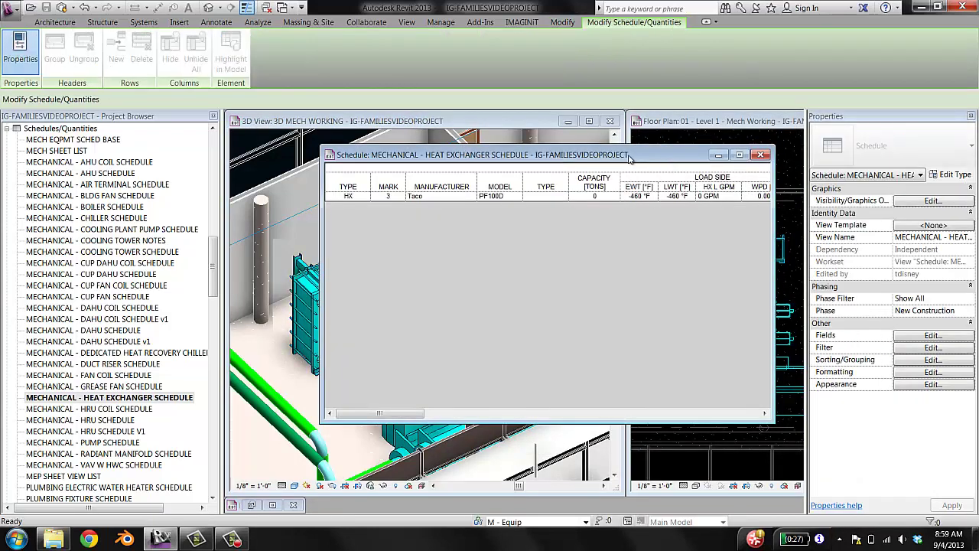
double_click(669, 155)
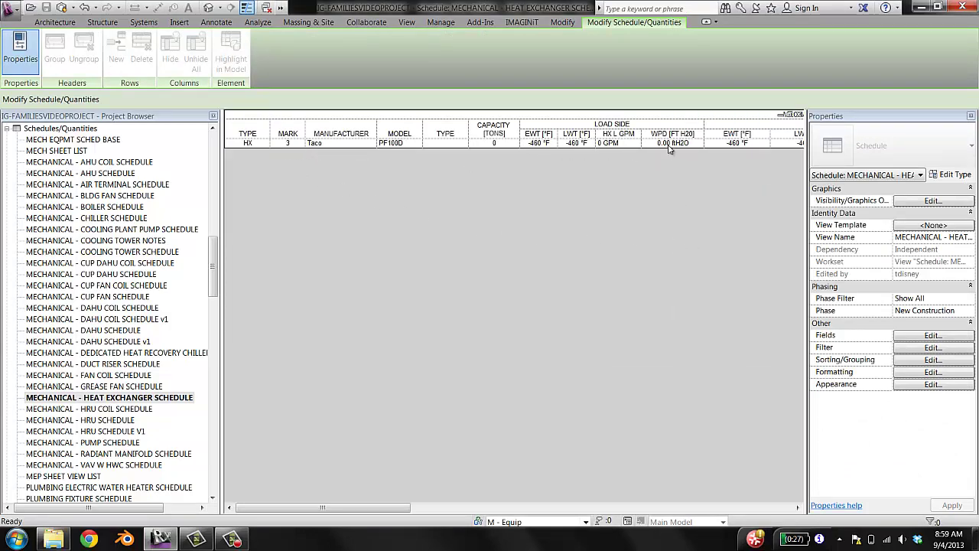
left_click(289, 143)
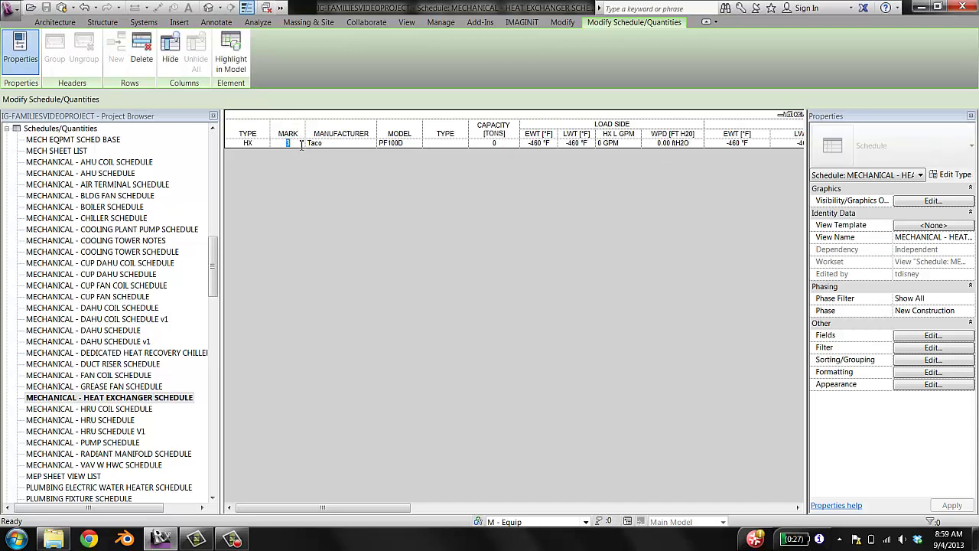
key("Tab")
left_click(790, 114)
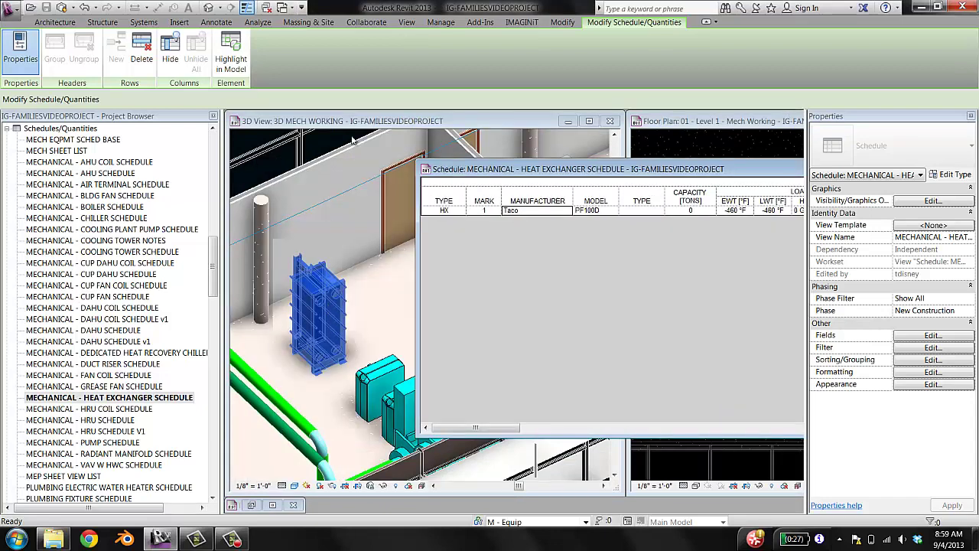
left_click(331, 308)
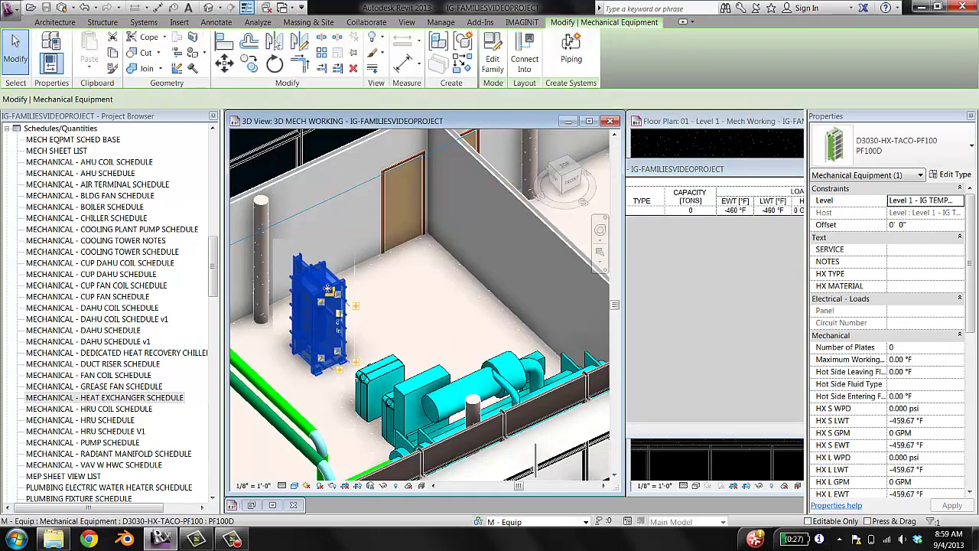
left_click(956, 174)
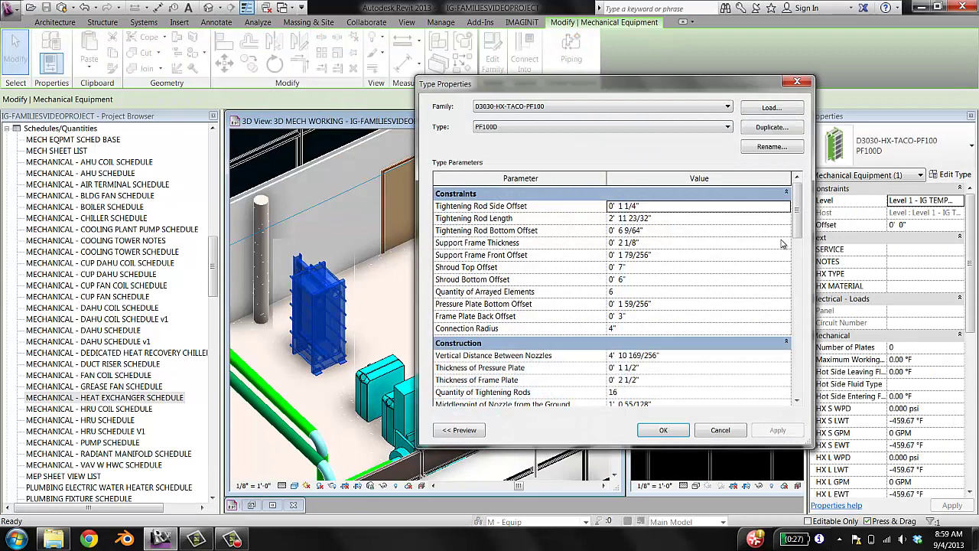
scroll(804, 360, "down", 10)
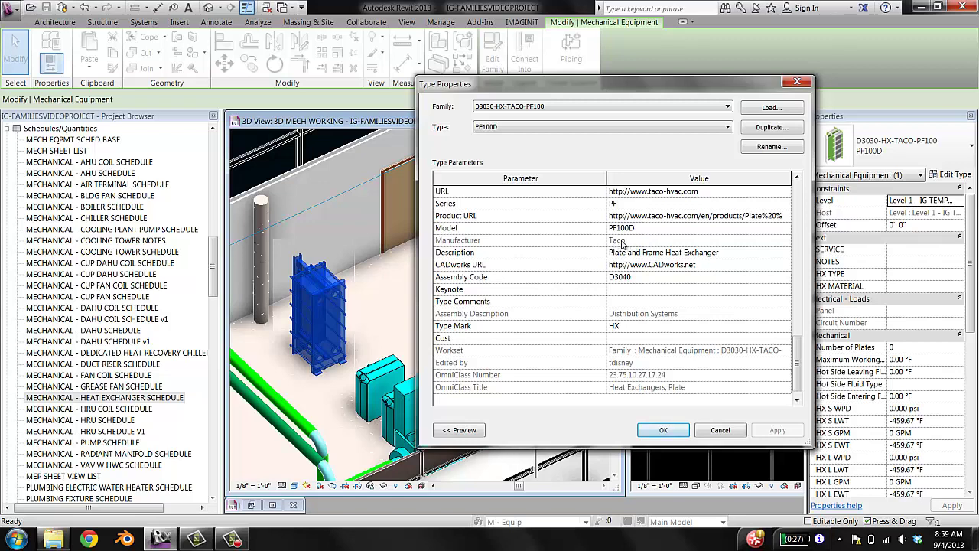
left_click(652, 227)
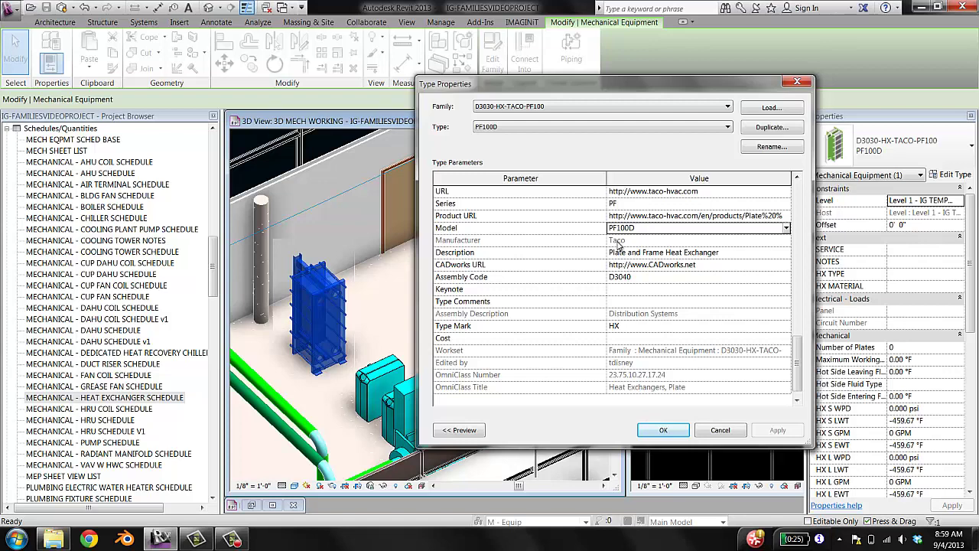
left_click(721, 431)
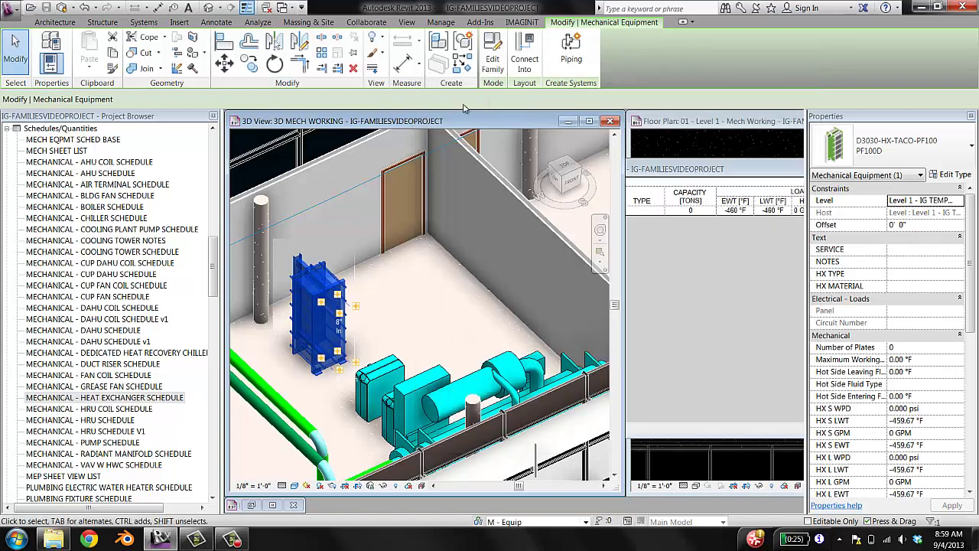
In the PF100D family, replace the Manufacturer formula with the value TACO and load it into the project.
left_click(494, 61)
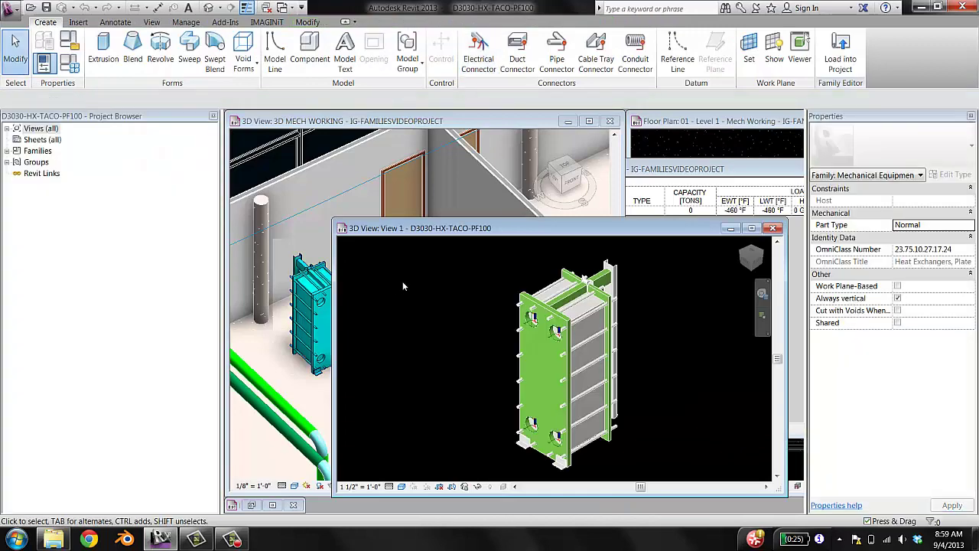
left_click(74, 68)
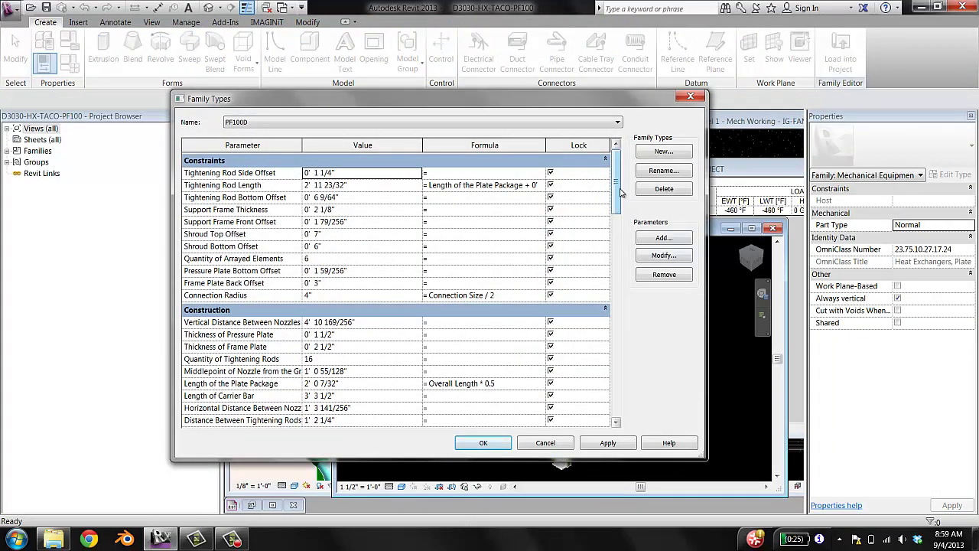
left_click_drag(617, 219, 624, 397)
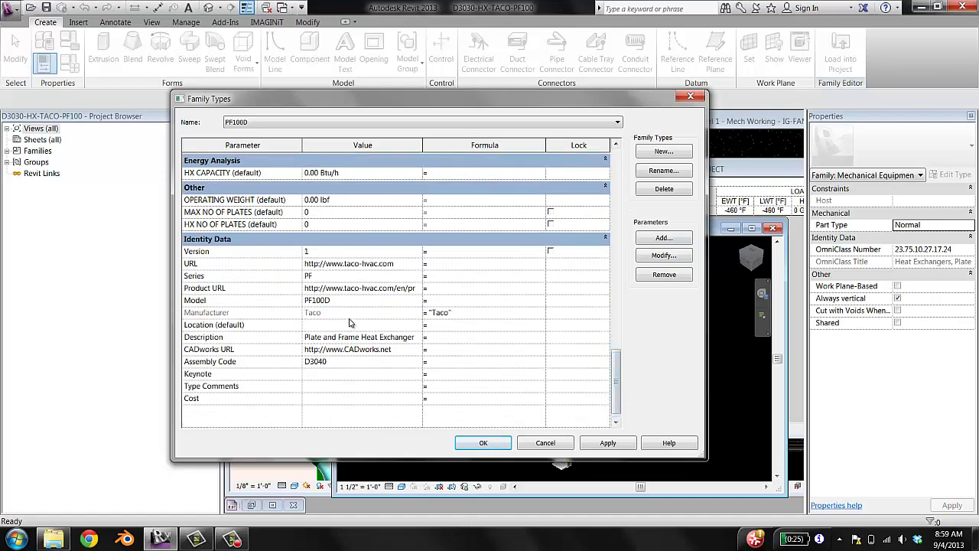
left_click(457, 314)
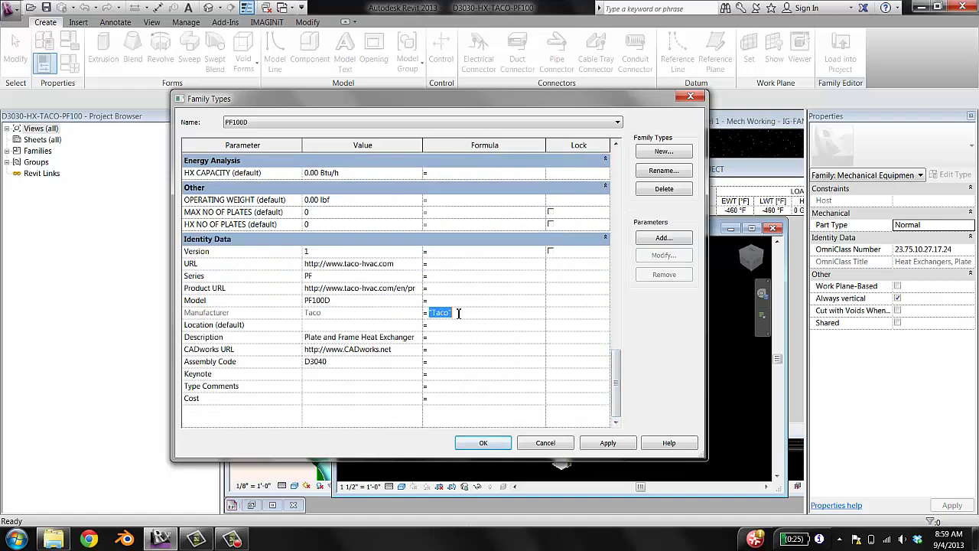
key("BackSpace")
left_click(419, 312)
type("TACO")
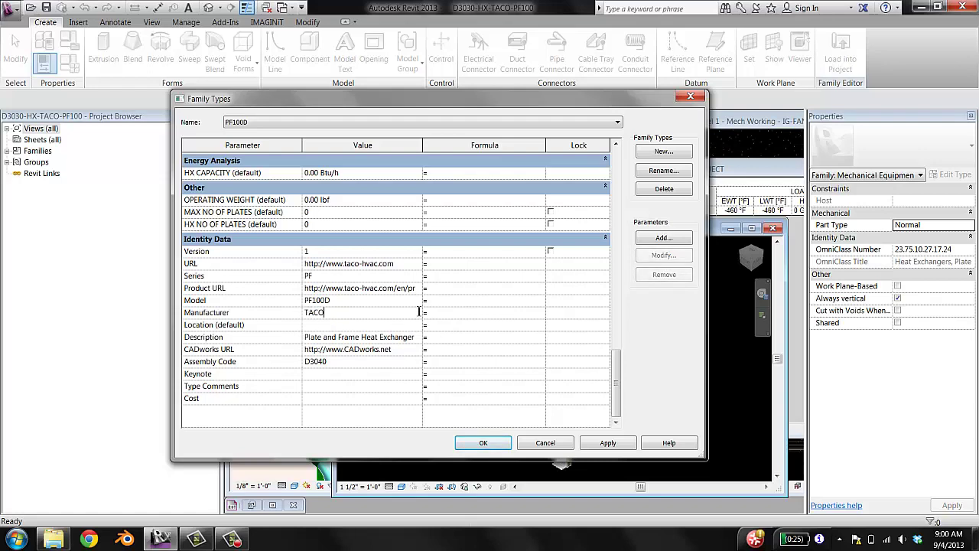
left_click(483, 443)
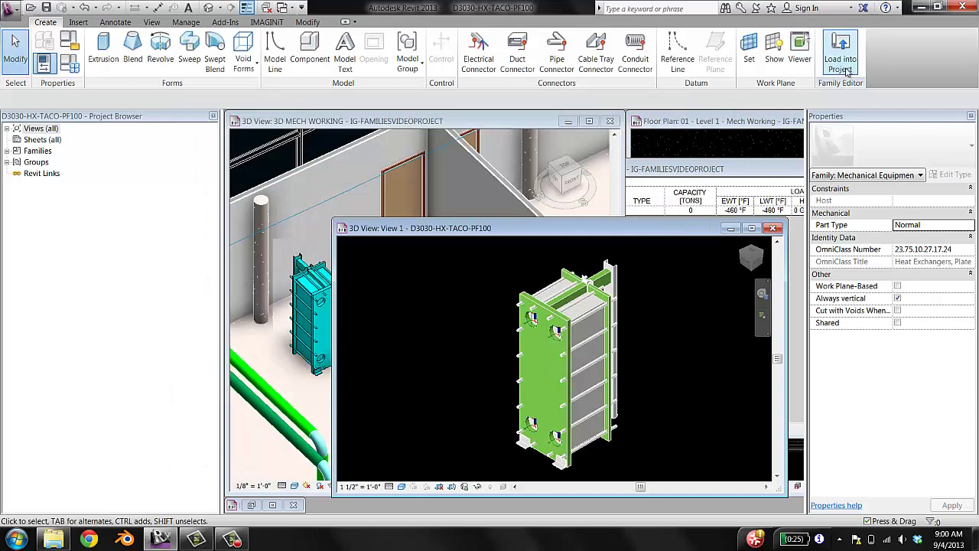
left_click(842, 64)
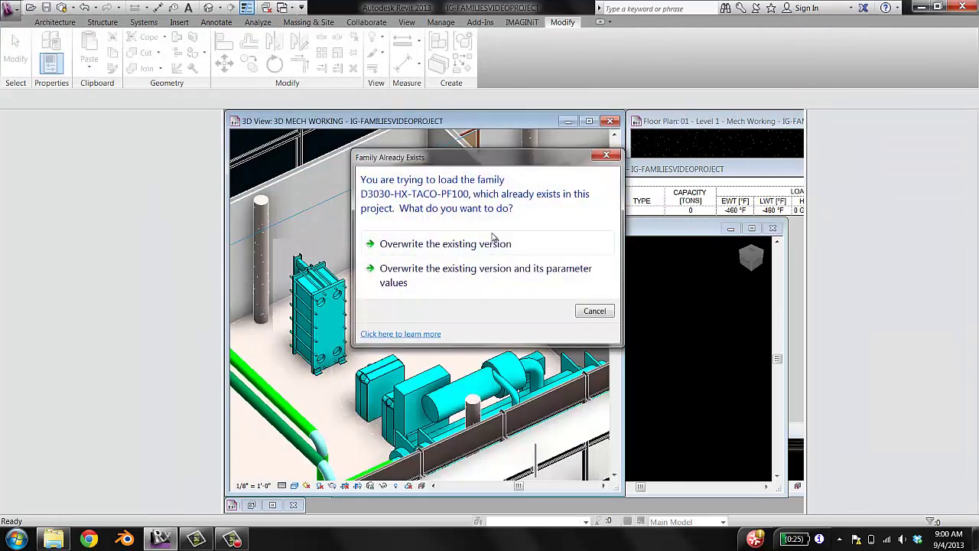
Overwrite the project's PF100D family version, then select the schedule's Manufacturer cell.
left_click(418, 245)
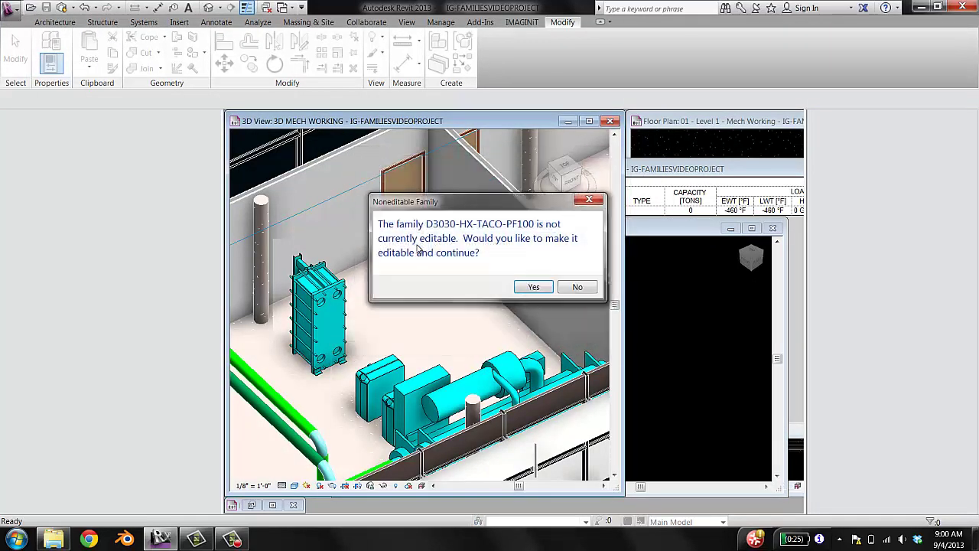
left_click(535, 288)
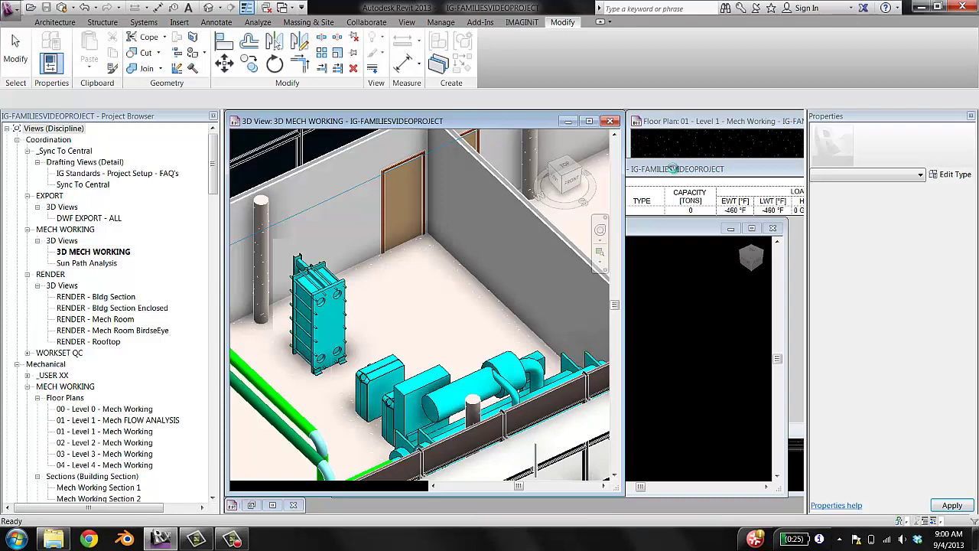
left_click(675, 172)
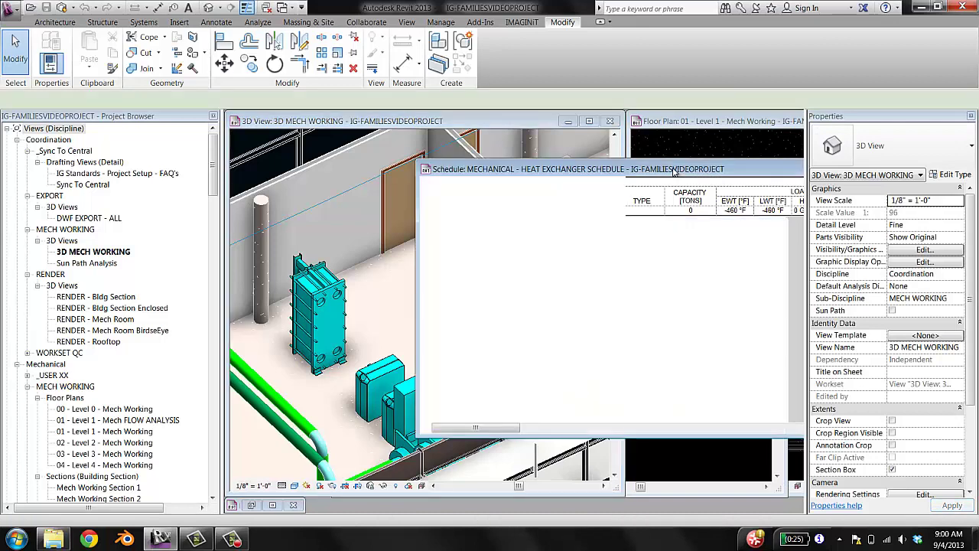
left_click_drag(556, 170, 383, 157)
left_click(371, 199)
Enter TACO as the Manufacturer, applying it to all PF100D units.
type("TACO")
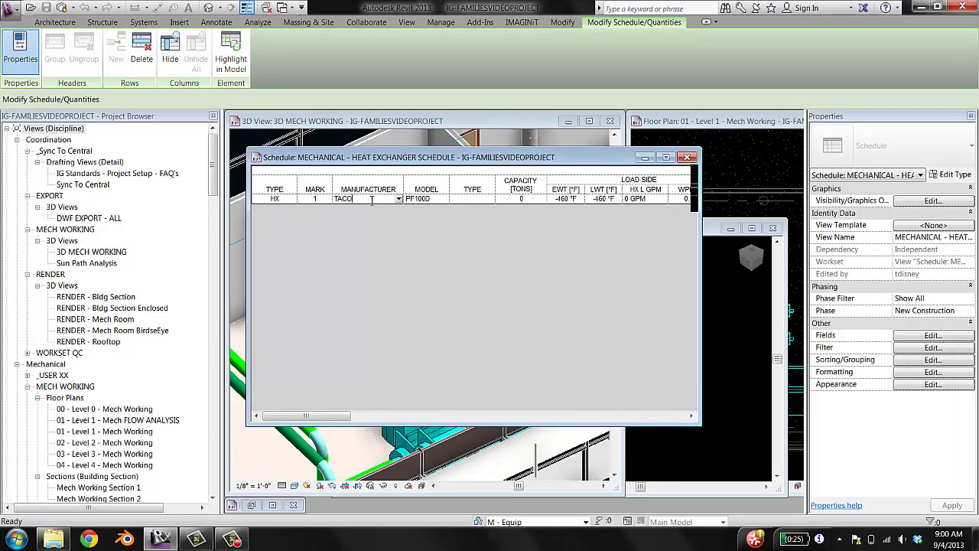
key("Return")
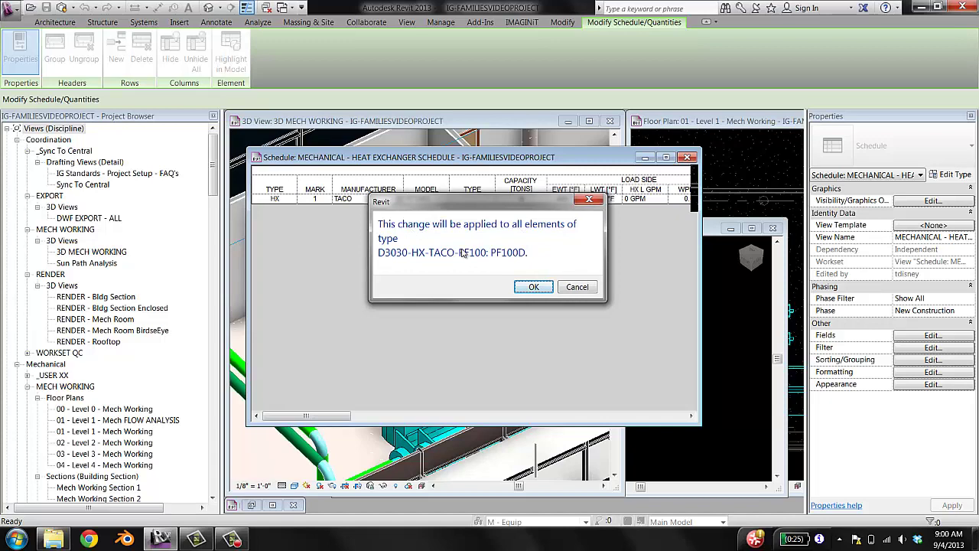
left_click(534, 288)
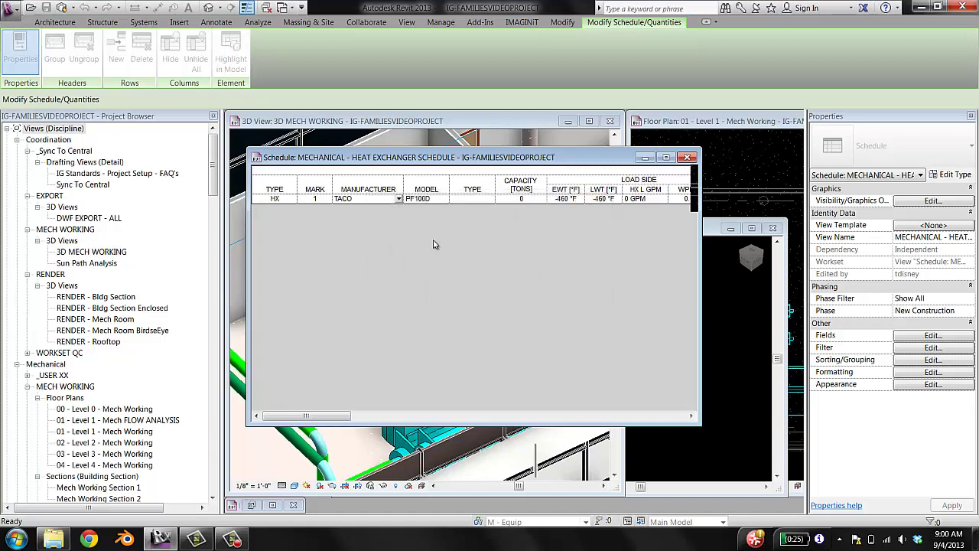
Enter PLATE&FRAME in the Type cell and widen the Type column to fit it.
left_click(475, 201)
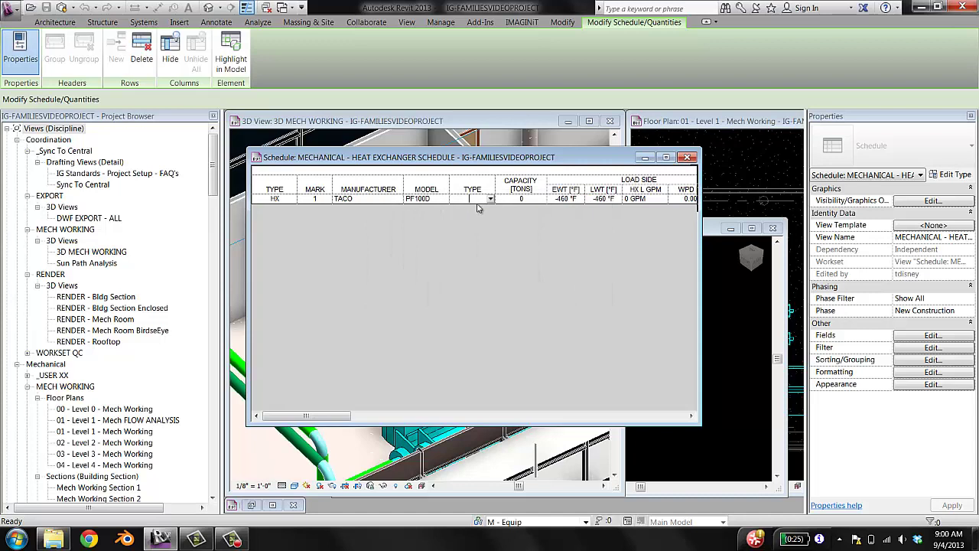
type("PLATE &")
type("FRAME")
left_click_drag(496, 182, 511, 182)
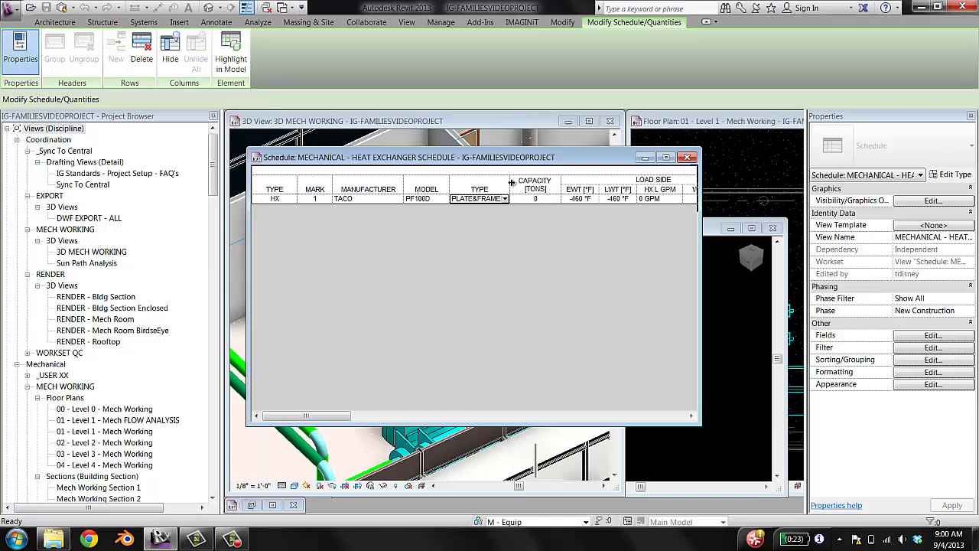
left_click(666, 157)
Correct the mistyped capacity heading back to CAPACITY [TONS], then open the Formatting settings.
left_click(520, 145)
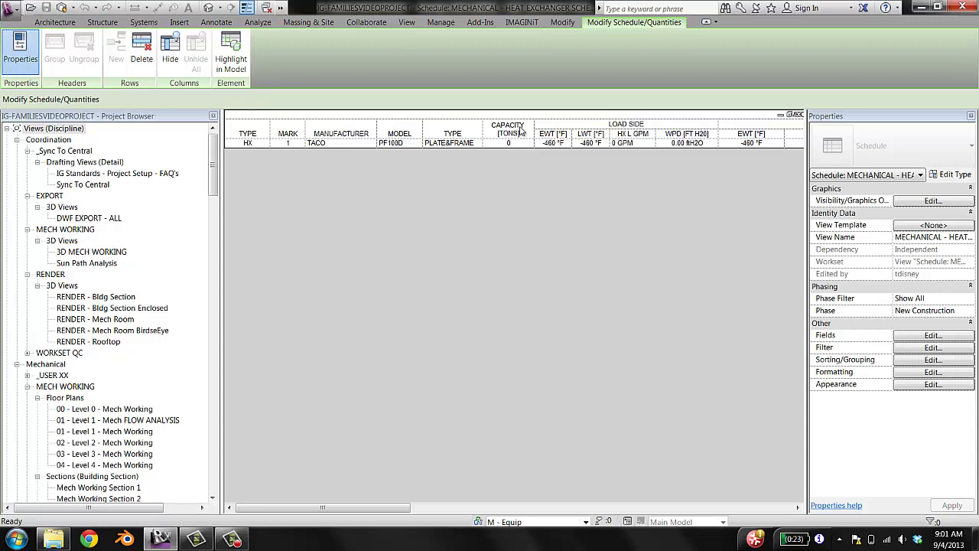
left_click(499, 131)
double_click(499, 131)
type("[")
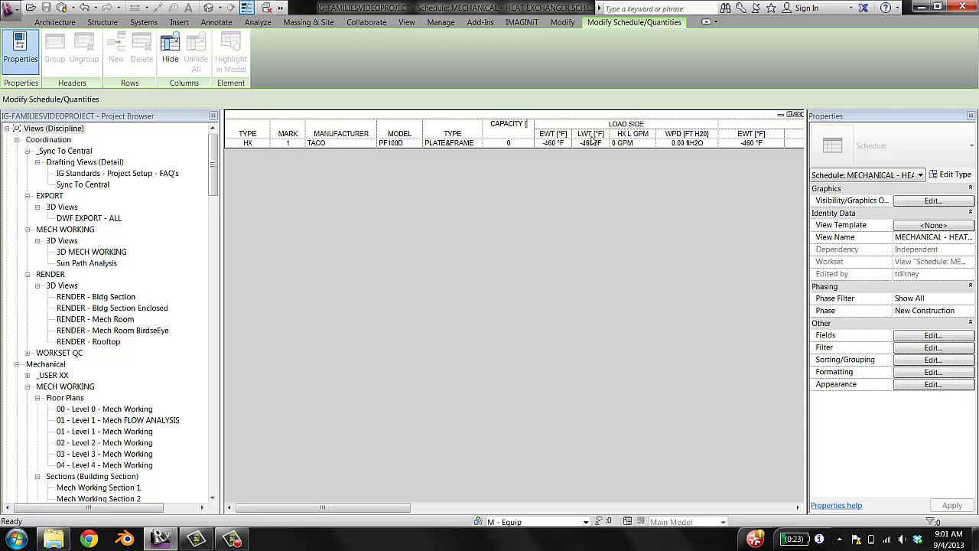
type("btuh")
key("BackSpace")
key("BackSpace")
key("BackSpace")
key("BackSpace")
type("TONS]")
left_click(523, 145)
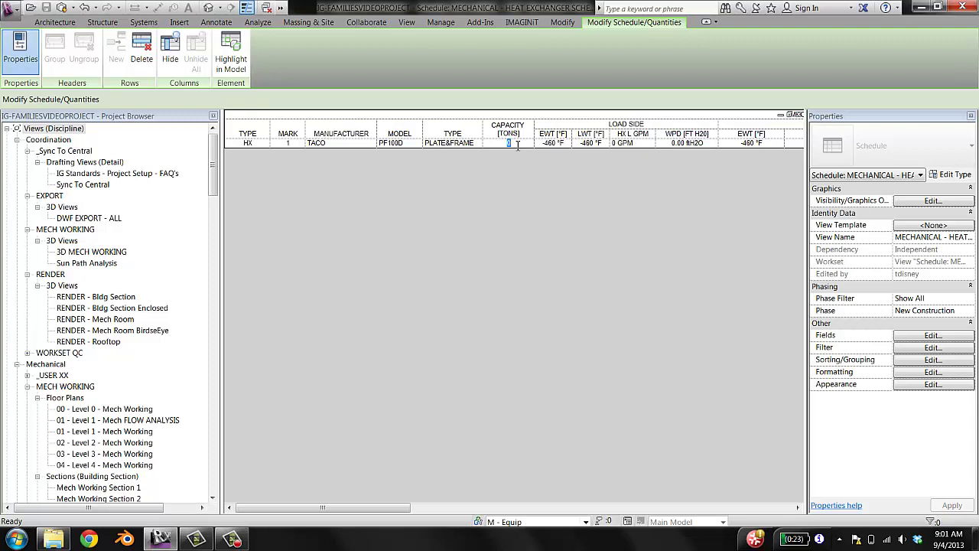
left_click(910, 375)
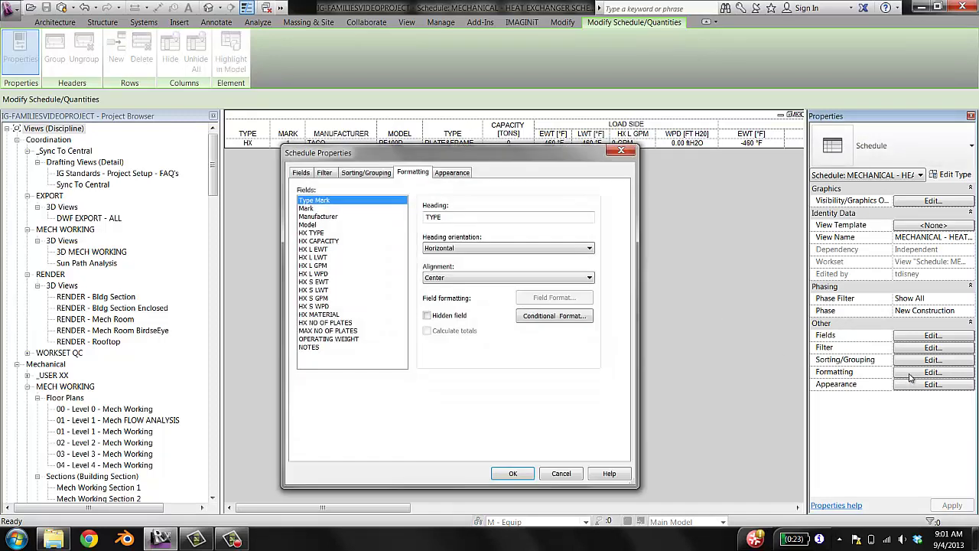
Format the HX CAPACITY field in tons of refrigeration with the ton unit symbol.
left_click(317, 241)
left_click_drag(404, 152, 468, 188)
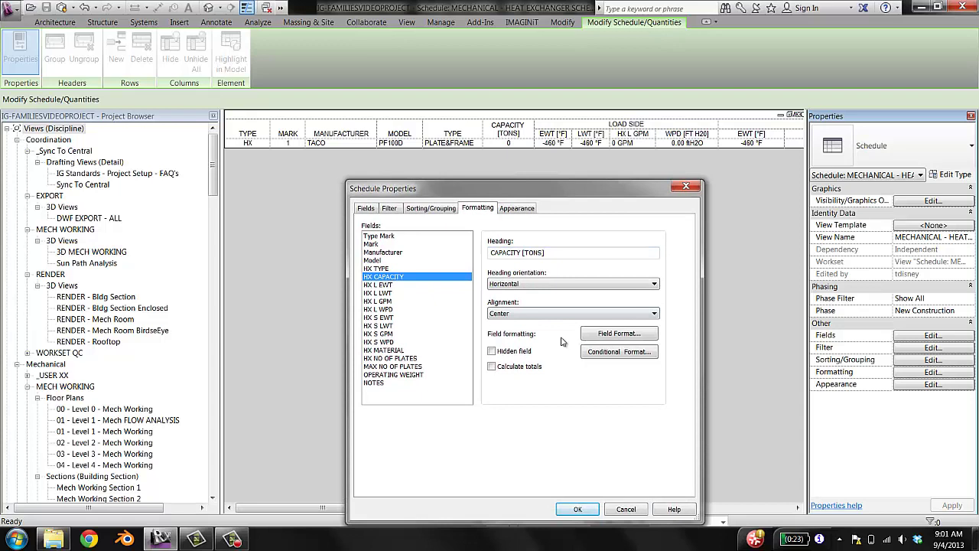
left_click(610, 338)
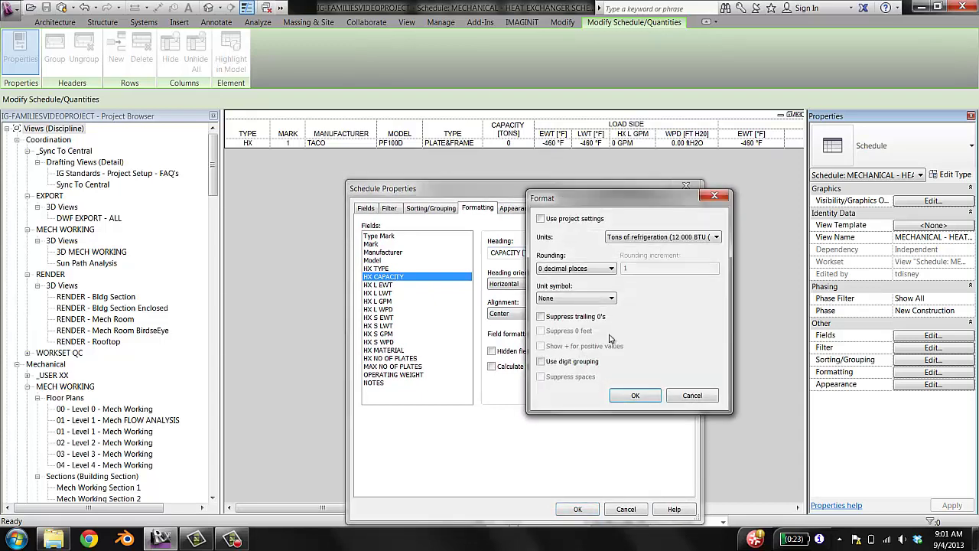
left_click_drag(611, 199, 438, 205)
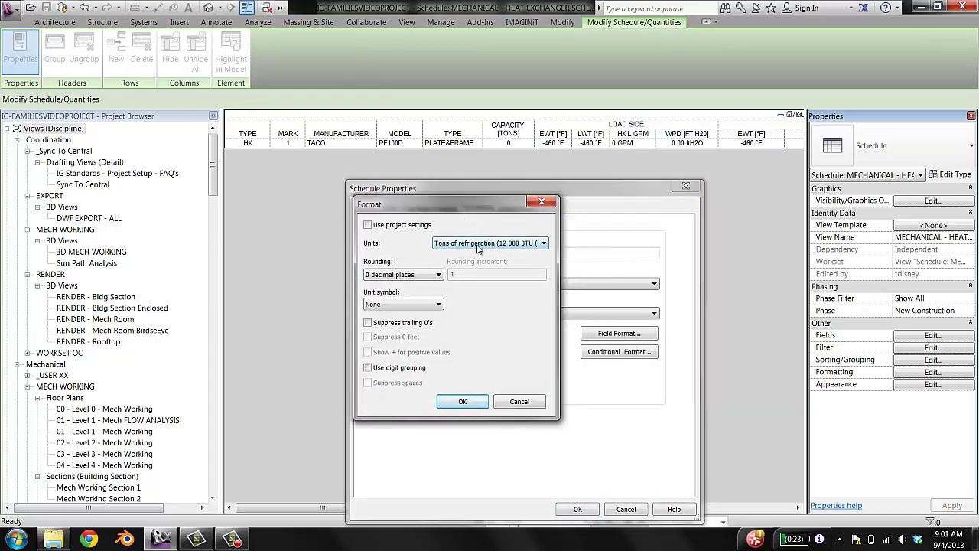
left_click_drag(415, 214, 439, 233)
left_click(566, 263)
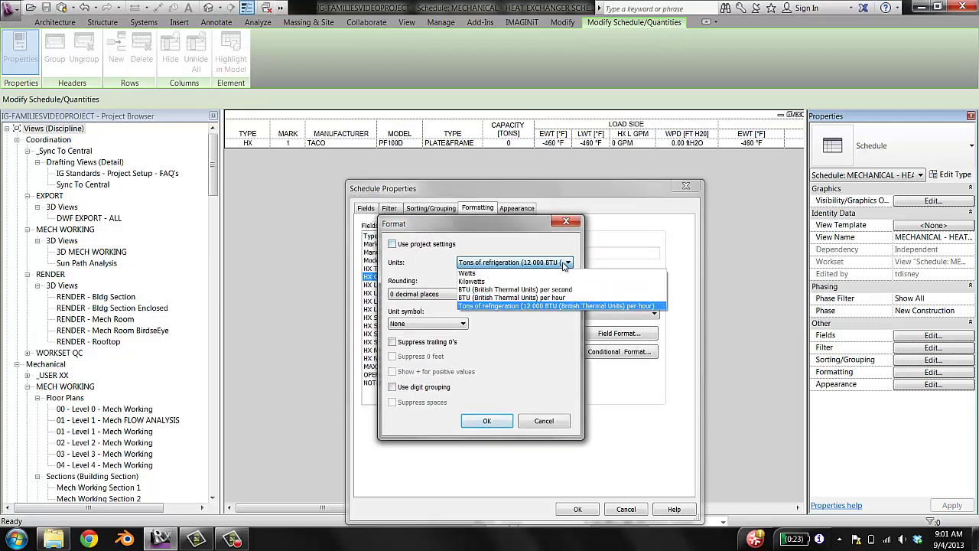
left_click(526, 305)
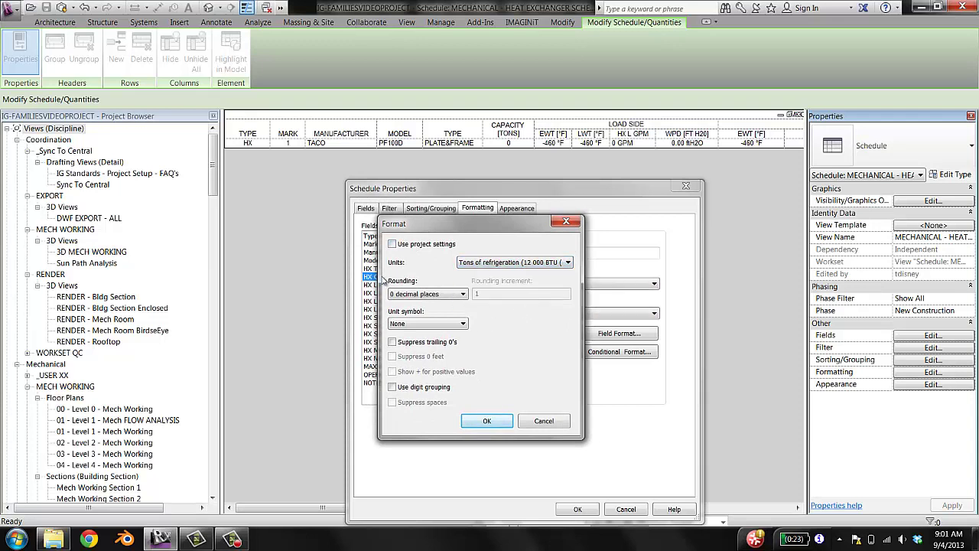
left_click(427, 324)
left_click(413, 335)
left_click(502, 425)
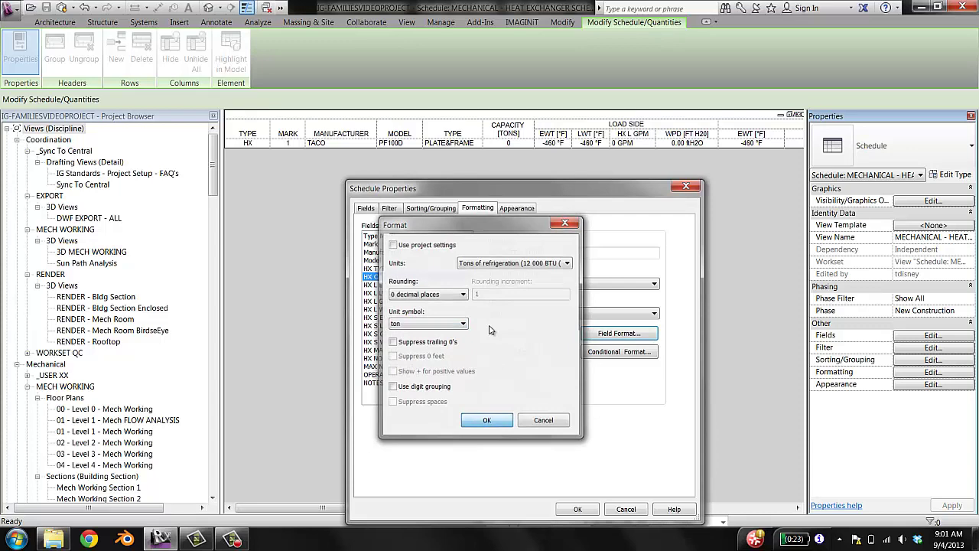
left_click(580, 509)
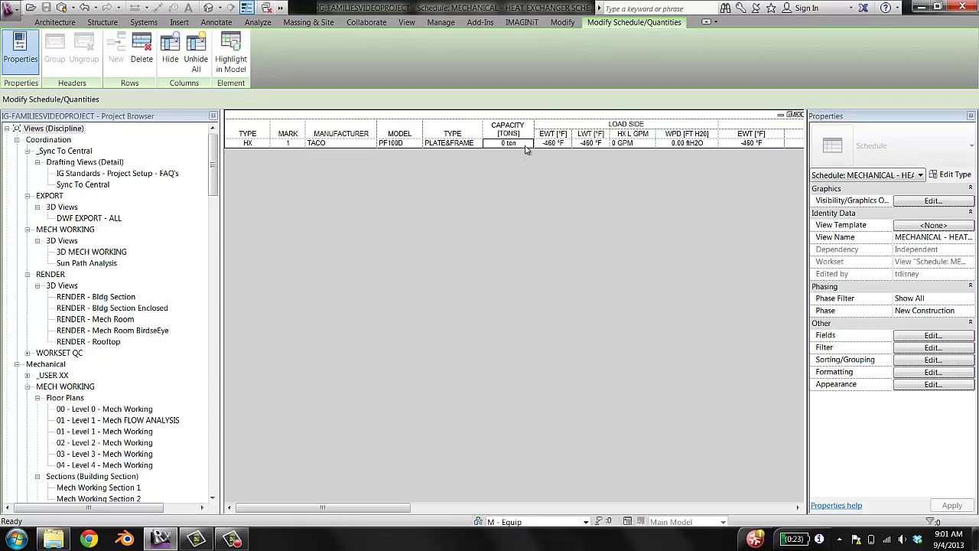
Enter capacity 20 ton, load side EWT 60 °F and LWT 70 °F.
left_click(528, 143)
type("20")
left_click(566, 144)
key("BackSpace")
key("BackSpace")
key("BackSpace")
key("Tab")
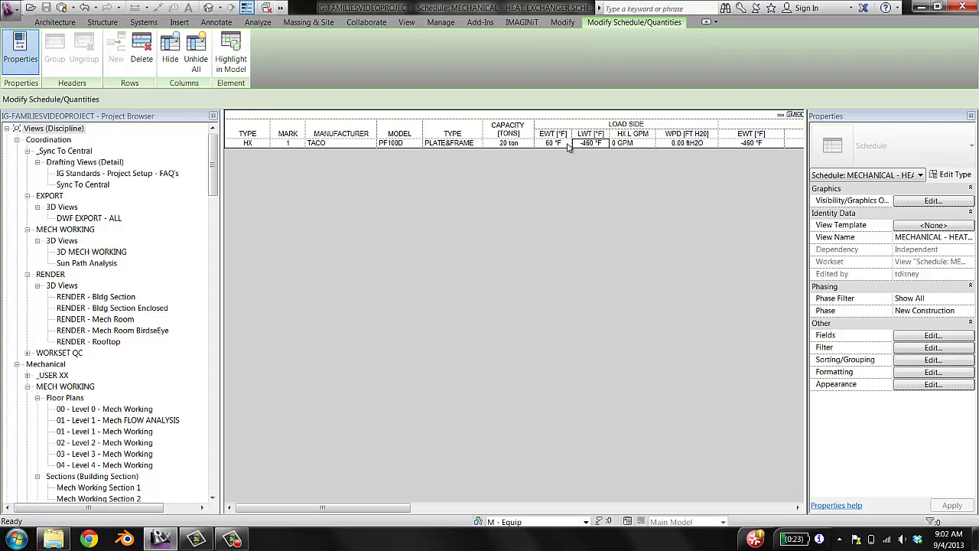
type("70")
key("Tab")
Enter load side flow 3000 GPM and water pressure drop 0.01 ftH2O.
type("3000")
key("Tab")
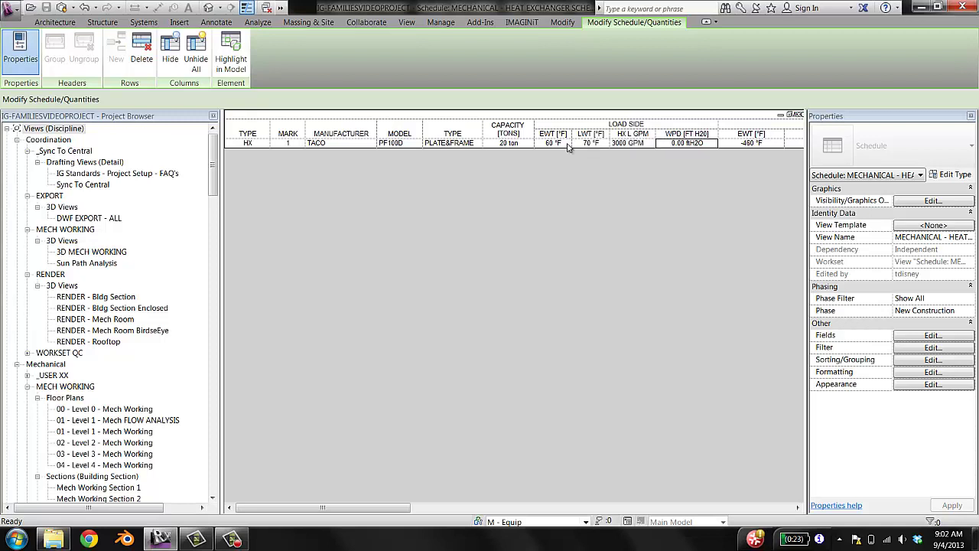
key("BackSpace")
key("Tab")
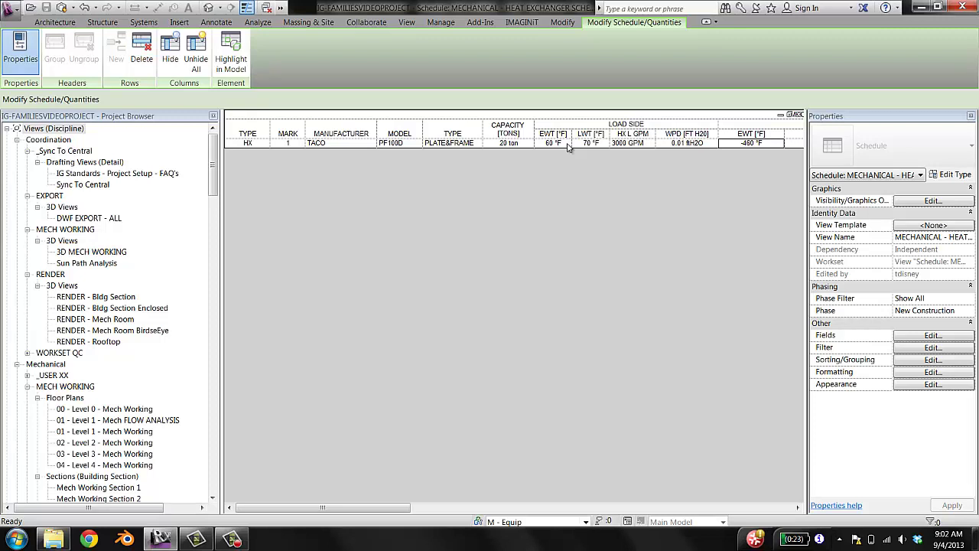
left_click_drag(395, 508, 413, 284)
left_click_drag(419, 507, 393, 508)
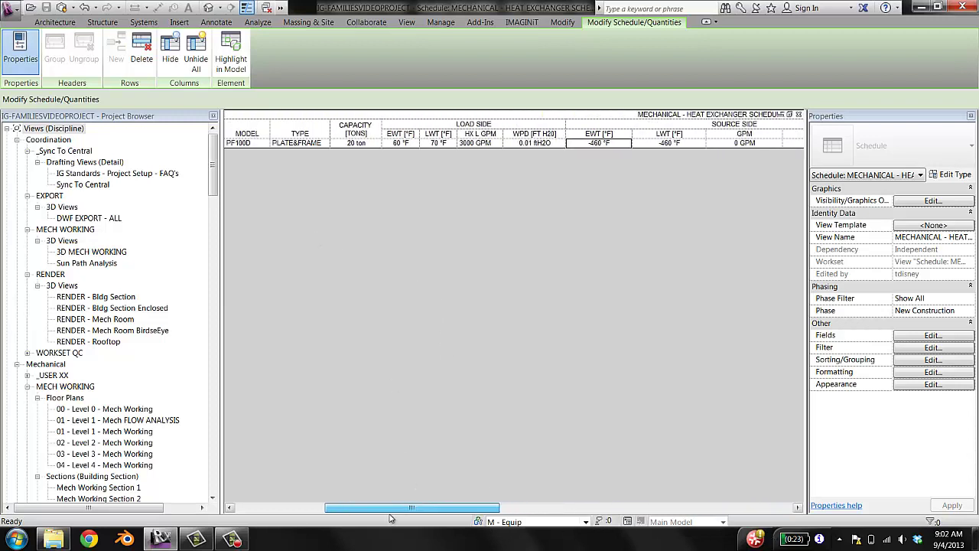
left_click_drag(396, 165, 405, 151)
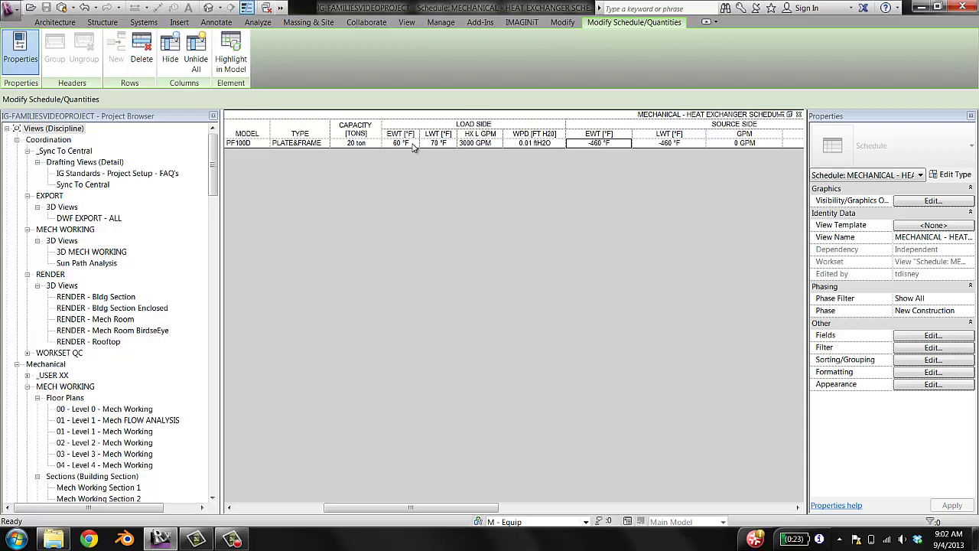
Check the load-side EWT and capacity values, leaving capacity at 20 ton.
left_click(412, 144)
left_click(361, 144)
double_click(361, 143)
left_click(376, 145)
left_click_drag(412, 507, 725, 497)
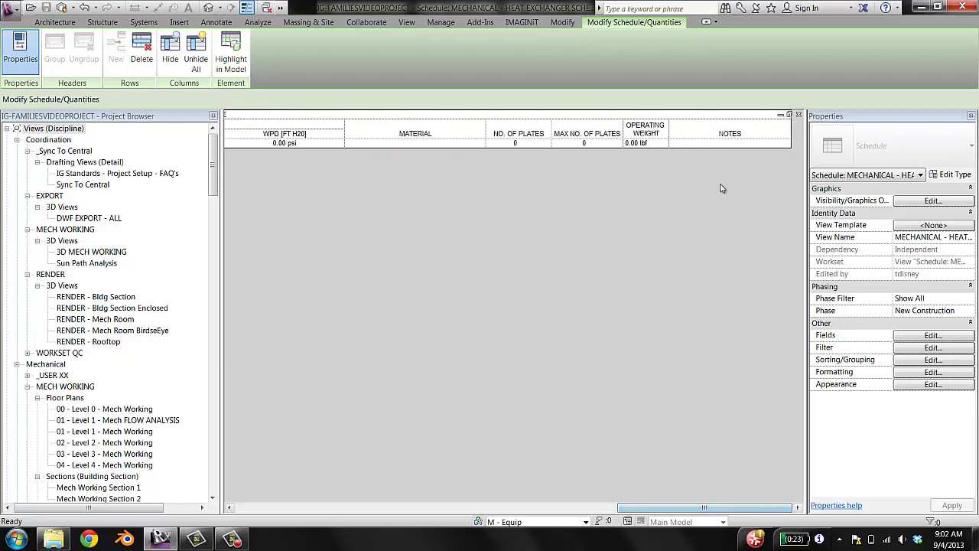
Enter 100 as the operating weight after 1,200 is rejected, then close the schedule.
left_click(662, 144)
type("1,200")
key("Return")
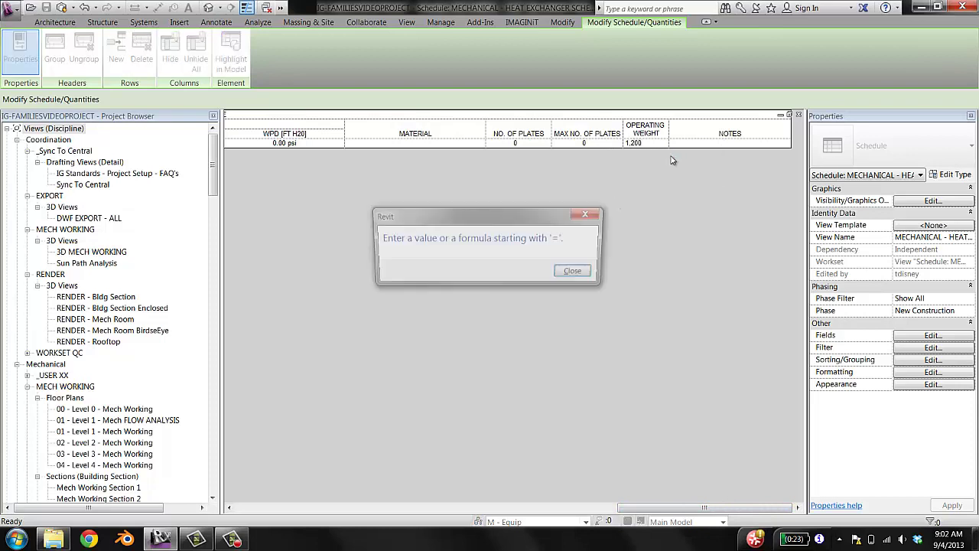
key("Return")
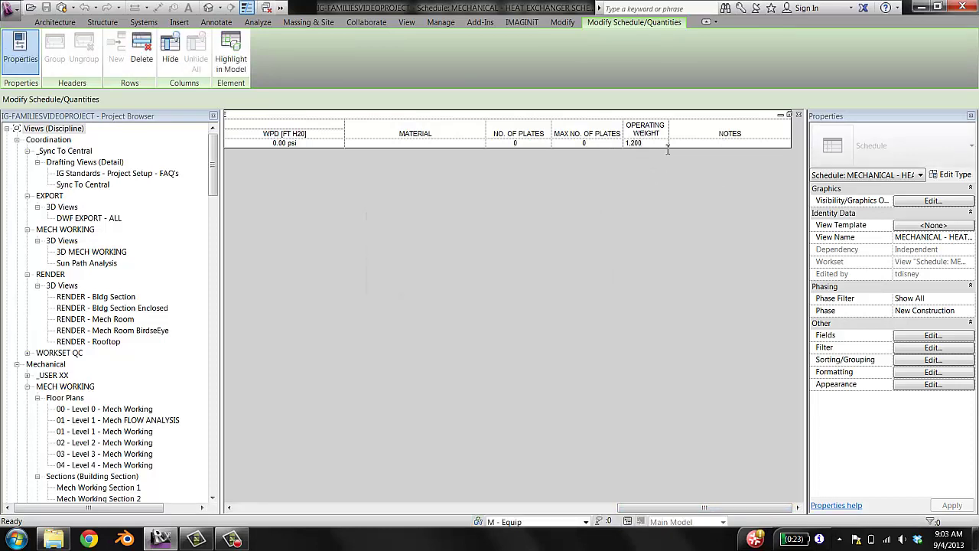
left_click(593, 145)
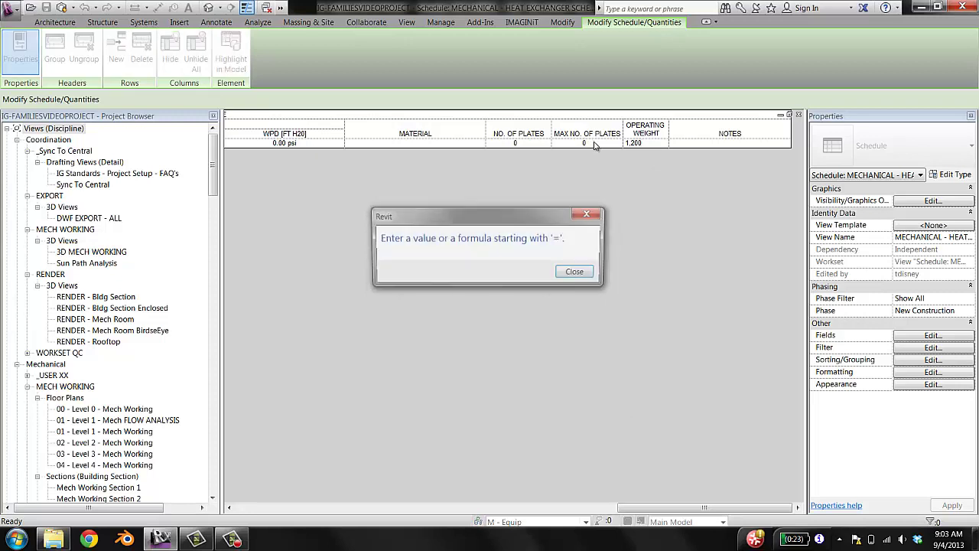
left_click(585, 271)
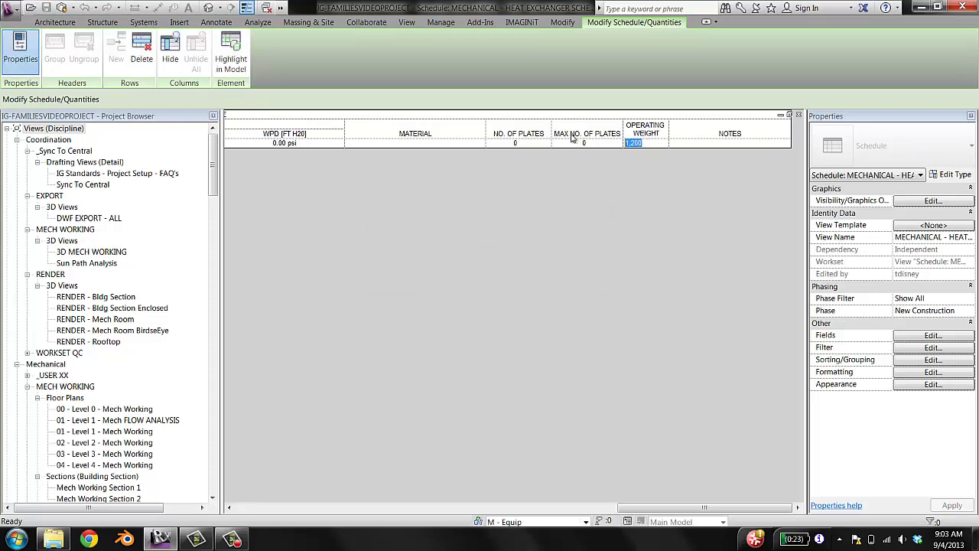
type("100")
key("Return")
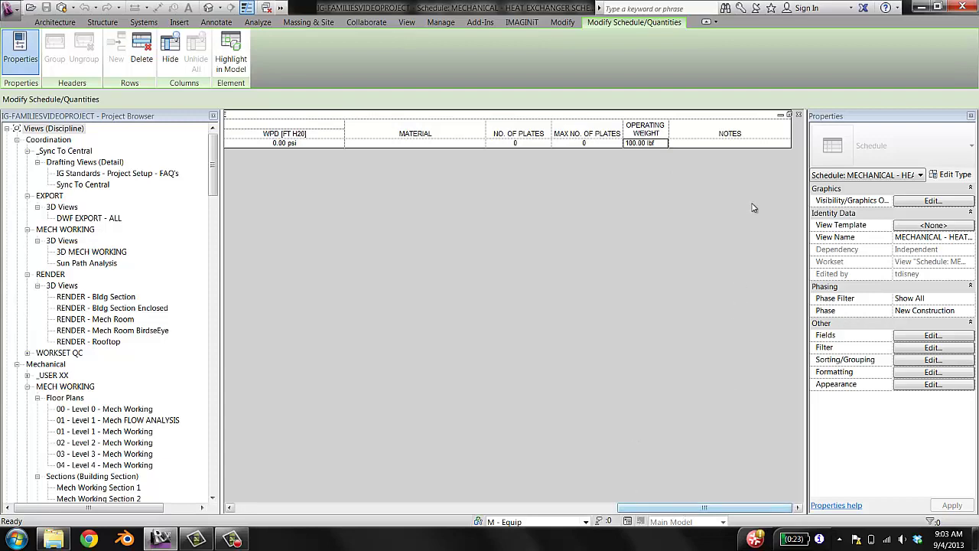
left_click(799, 114)
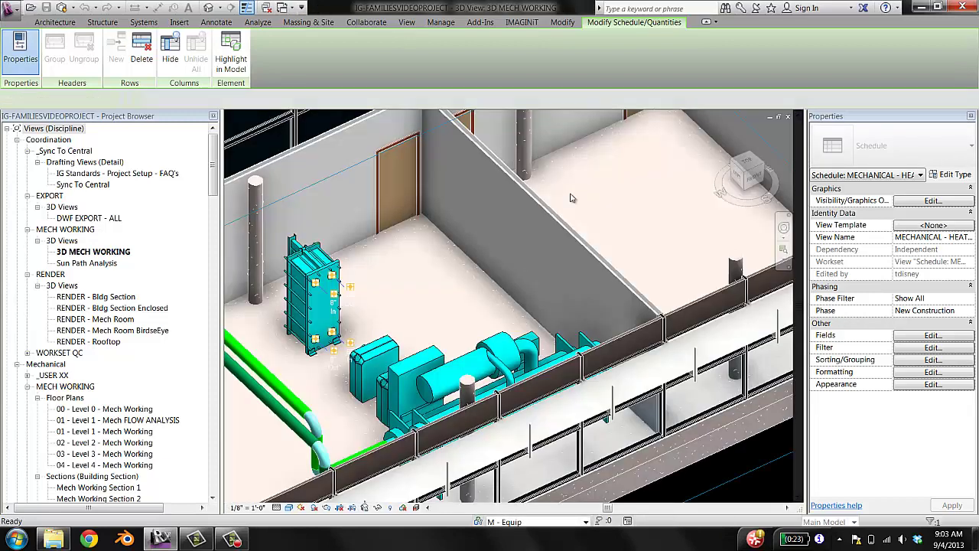
Tile the open views with WT and open sheet M0.02 - SCHEDULES.
key("w")
key("t")
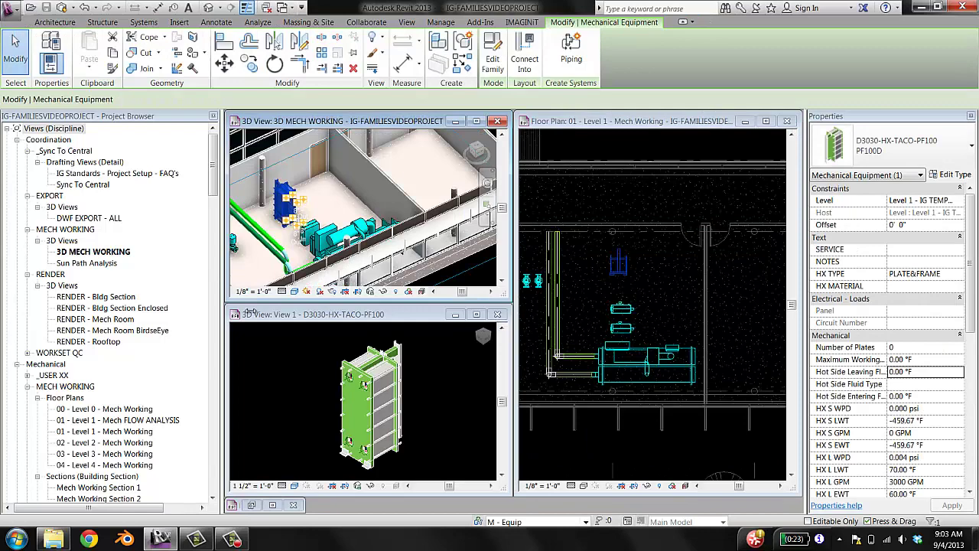
left_click(55, 392)
scroll(91, 391, "down", 12)
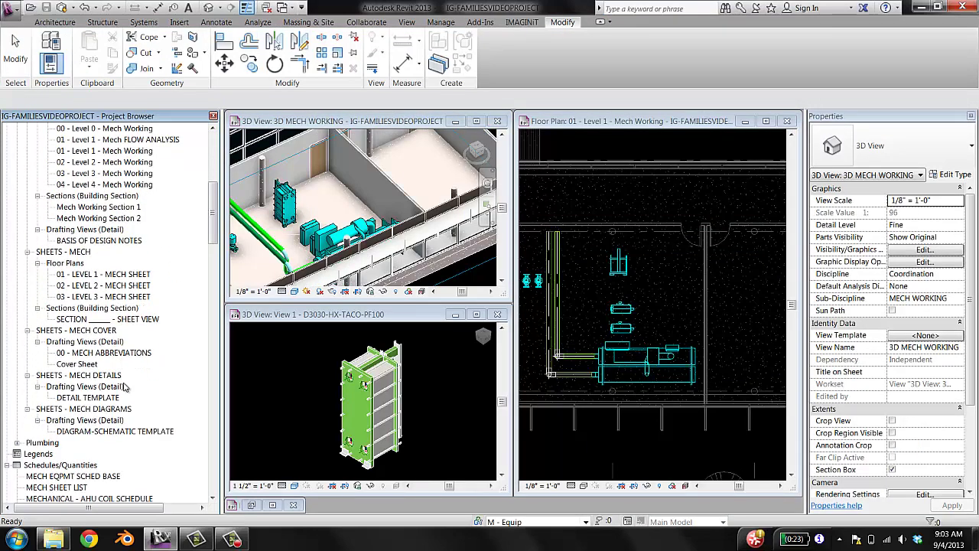
scroll(122, 382, "down", 15)
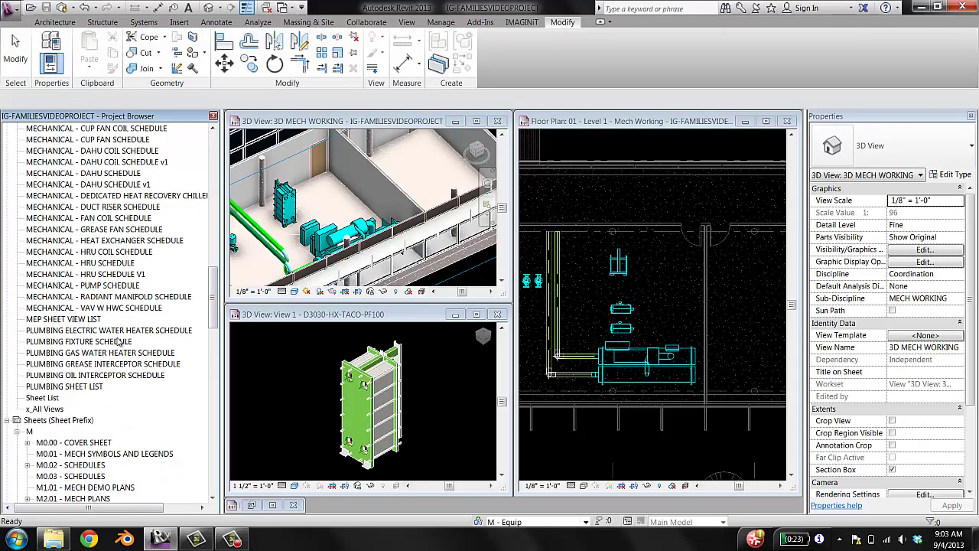
scroll(116, 338, "up", 3)
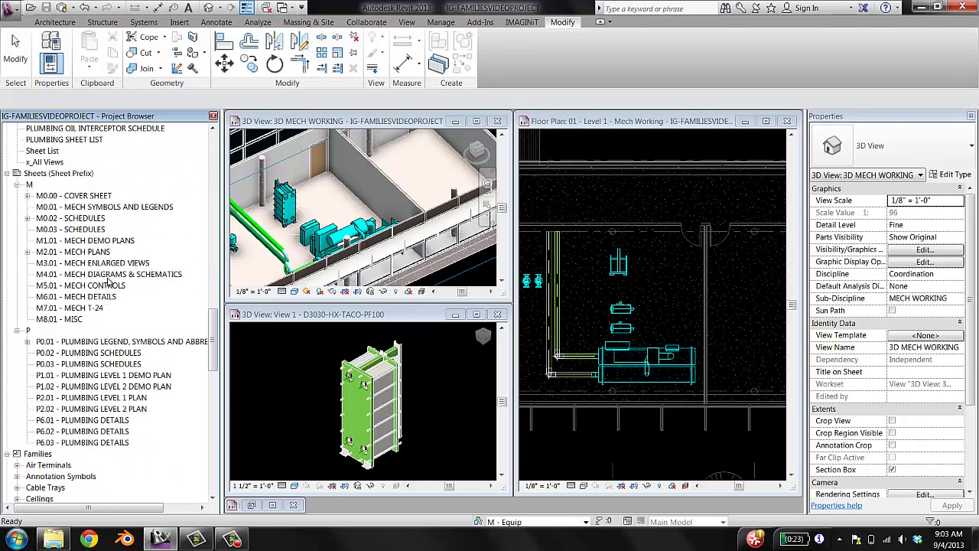
left_click(86, 221)
double_click(86, 220)
Replace the sheet's old schedule with MECHANICAL - HEAT EXCHANGER SCHEDULE near the top.
scroll(85, 229, "up", 15)
scroll(85, 229, "up", 2)
scroll(109, 356, "down", 2)
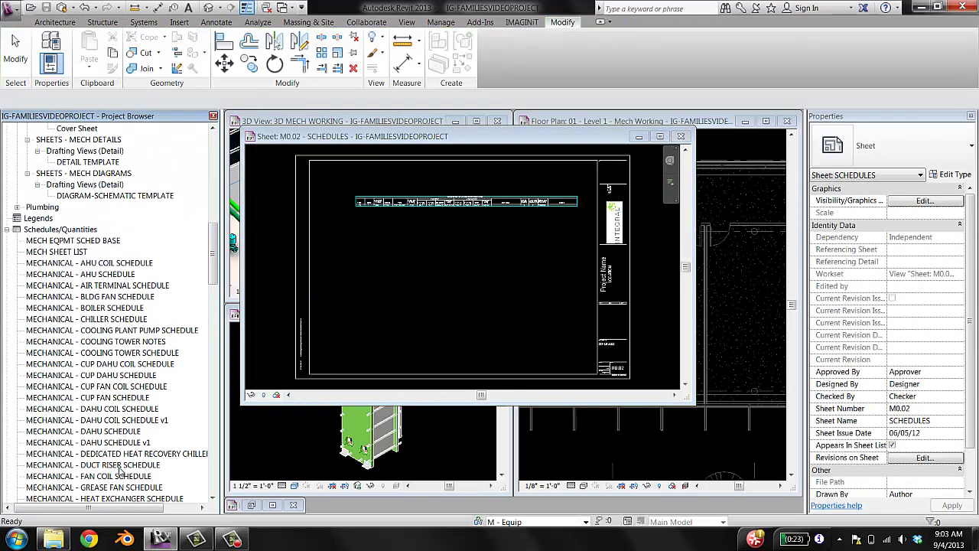
left_click(124, 498)
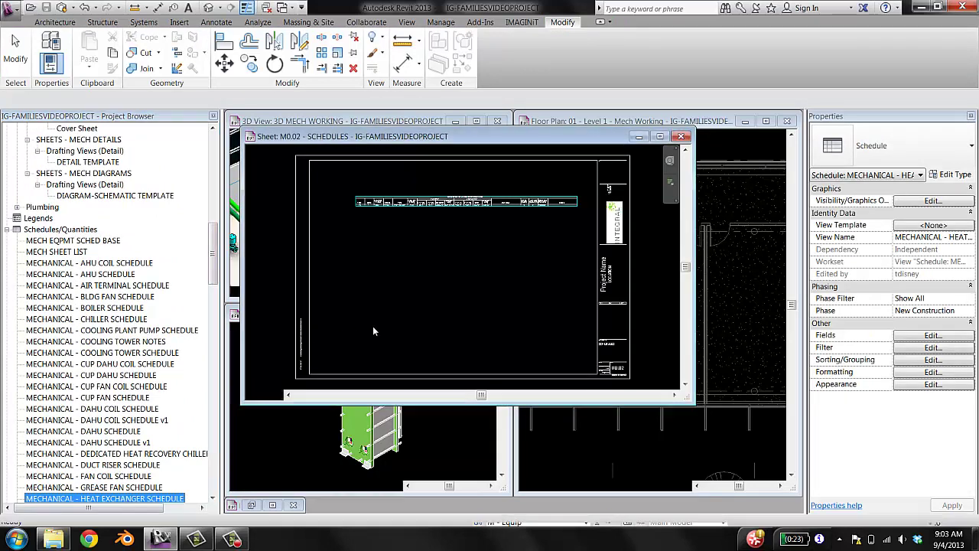
left_click(394, 204)
key("Delete")
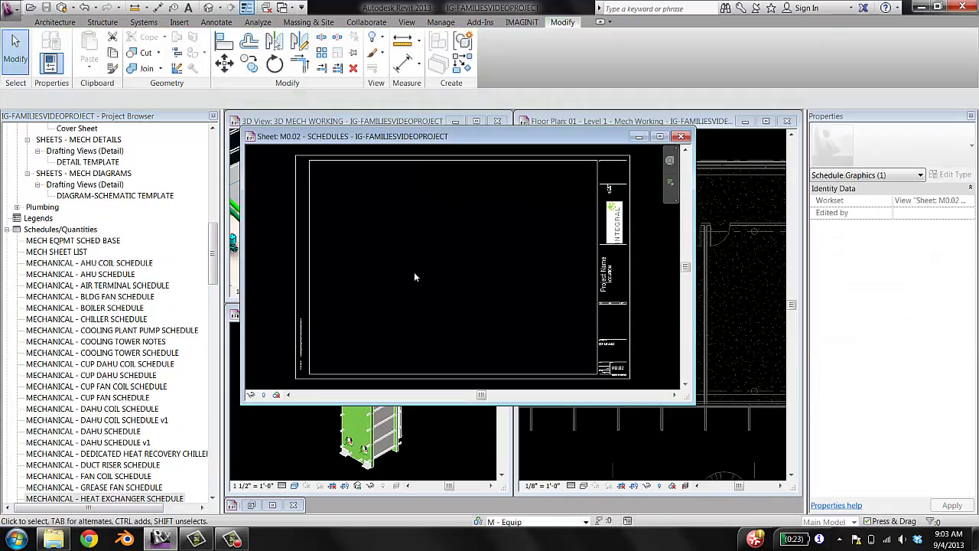
left_click_drag(104, 498, 460, 197)
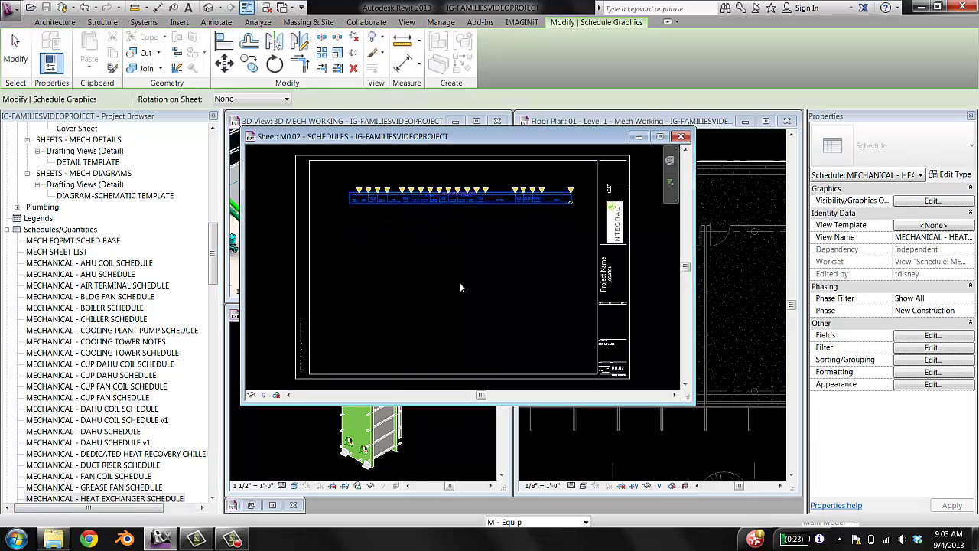